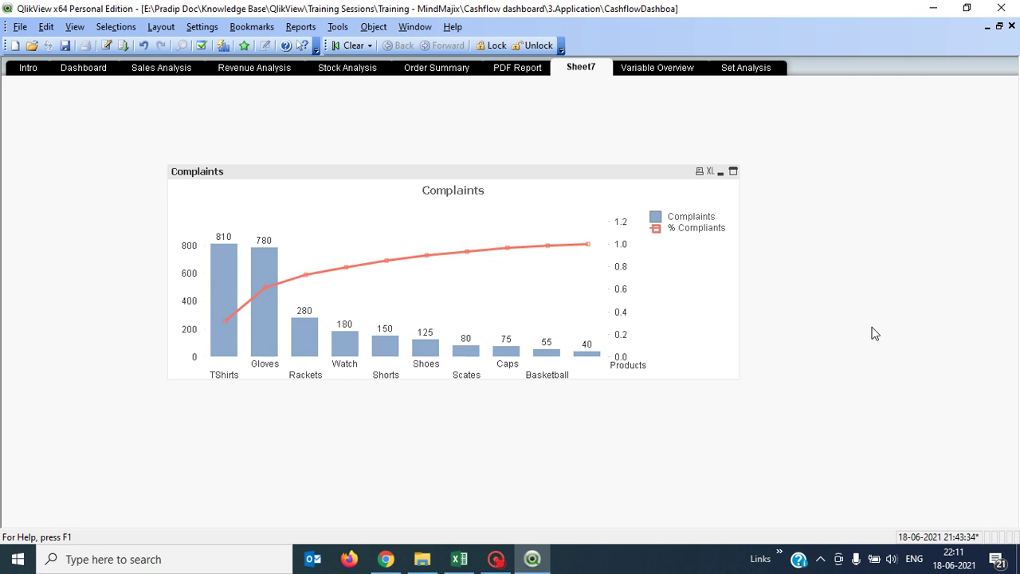
- Widen the Complaints chart on Sheet7 and add a new sheet to the document
{"action": "left_click", "coordinate": [473, 178]}
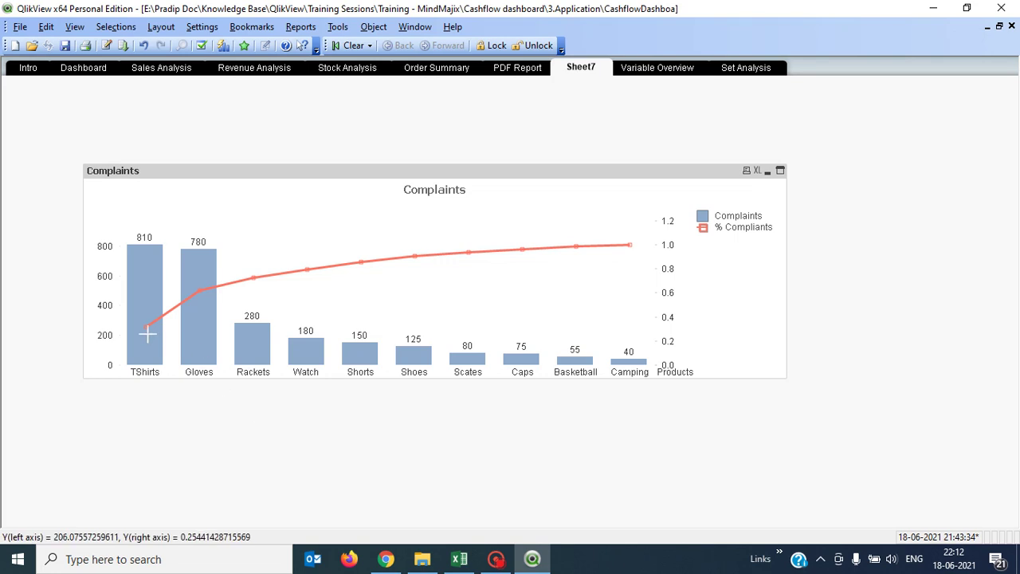
{"action": "mouse_move", "coordinate": [147, 333]}
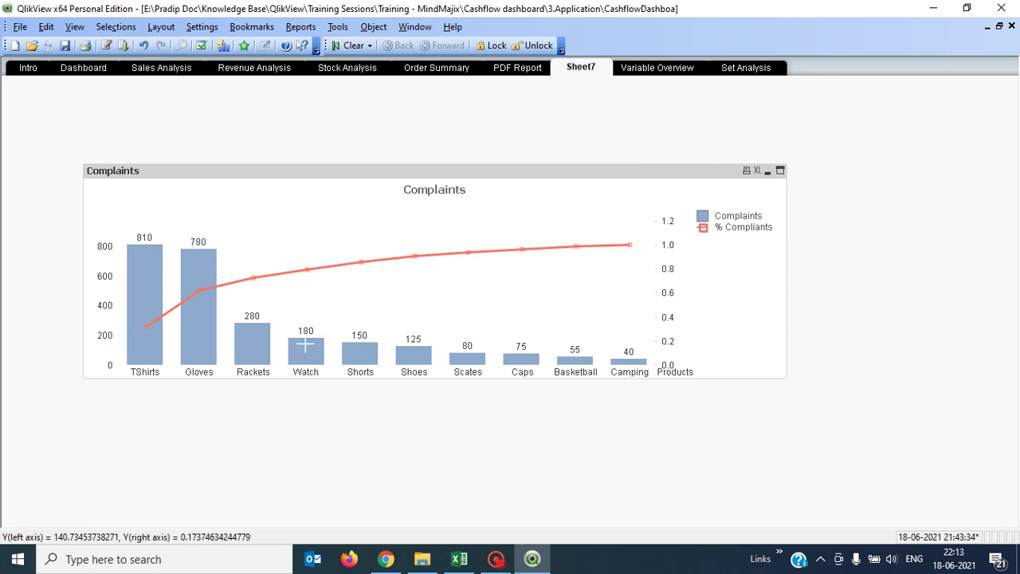
{"action": "key", "text": "ctrl+t"}
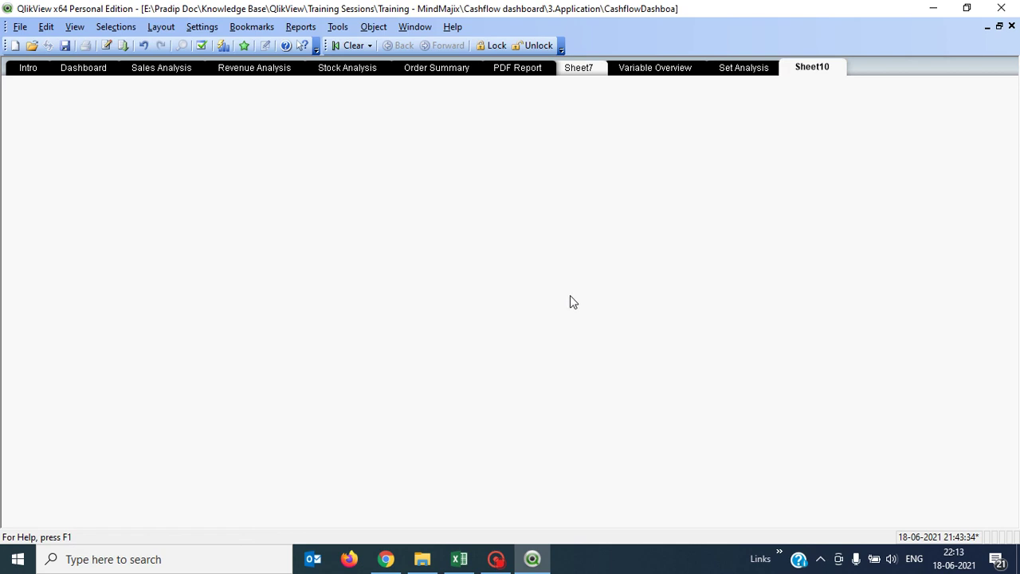
- In the table viewer, move tblPareto clear of the ORD table and preview its records
{"action": "key", "text": "ctrl+t"}
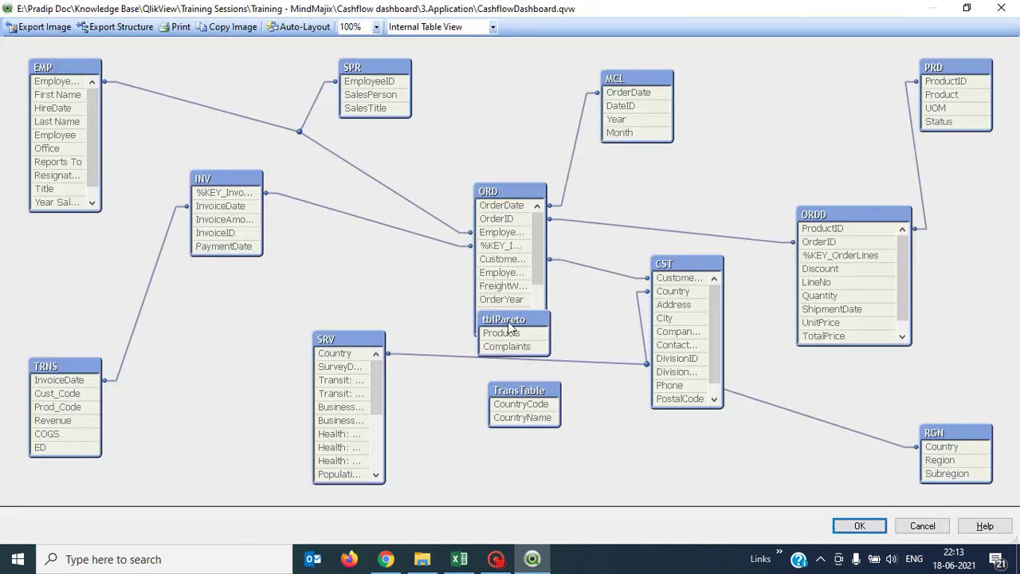
{"action": "left_click_drag", "start_coordinate": [687, 157], "coordinate": [733, 132]}
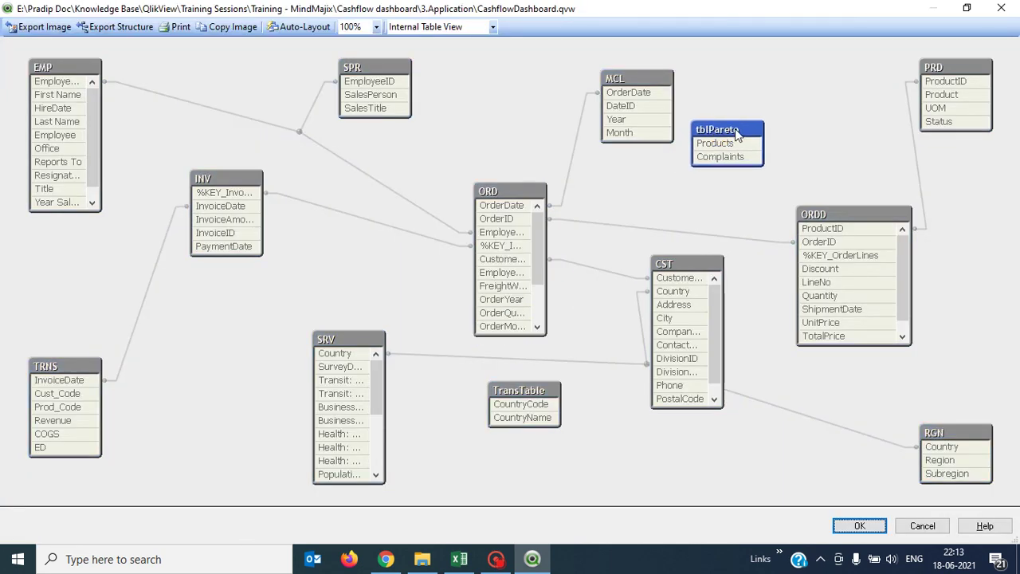
{"action": "left_click", "coordinate": [773, 138]}
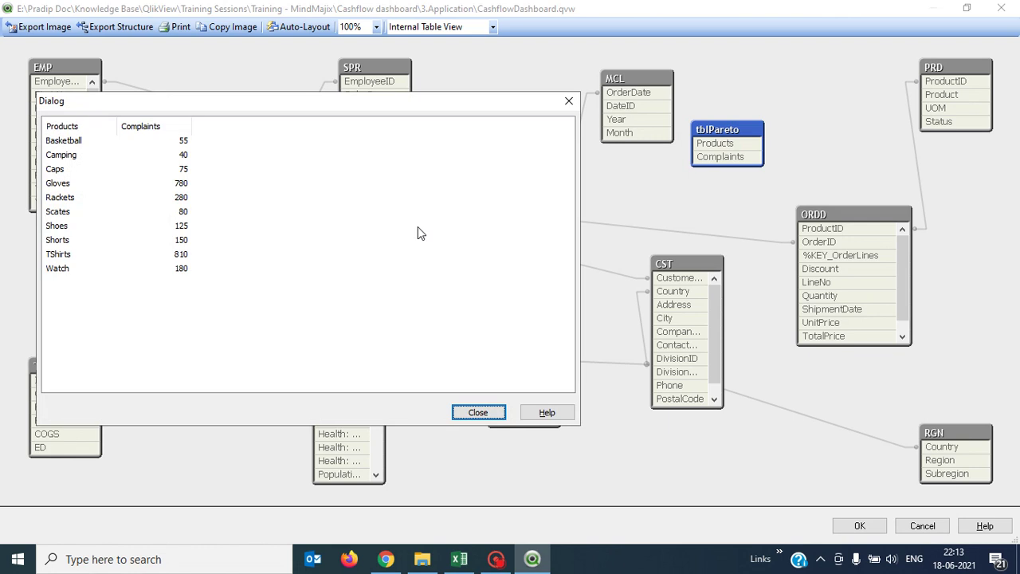
{"action": "left_click_drag", "start_coordinate": [374, 102], "coordinate": [490, 128]}
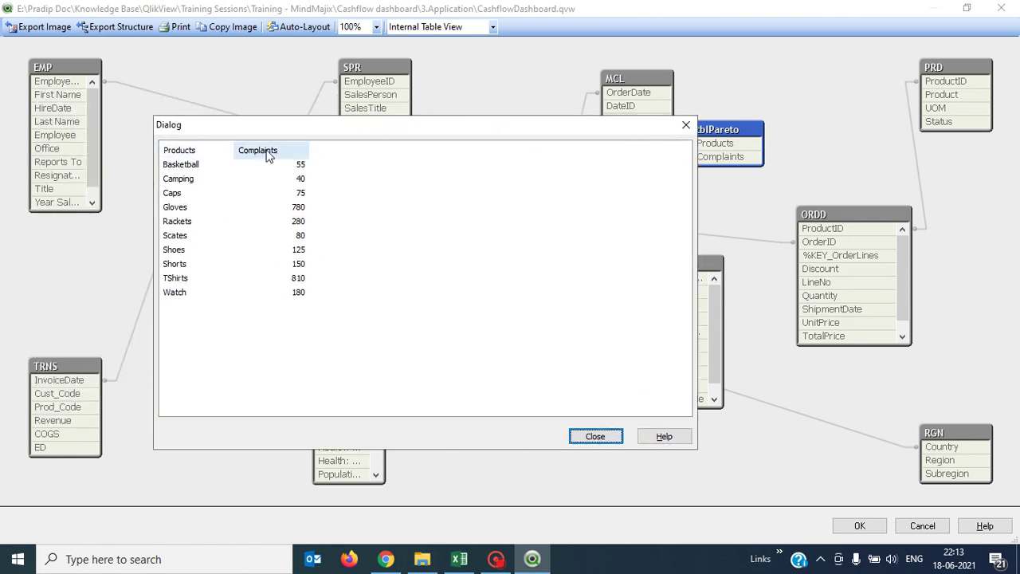
- Examine the products and their complaint counts in the tblPareto preview, then close the preview and table viewer
{"action": "left_click", "coordinate": [182, 164]}
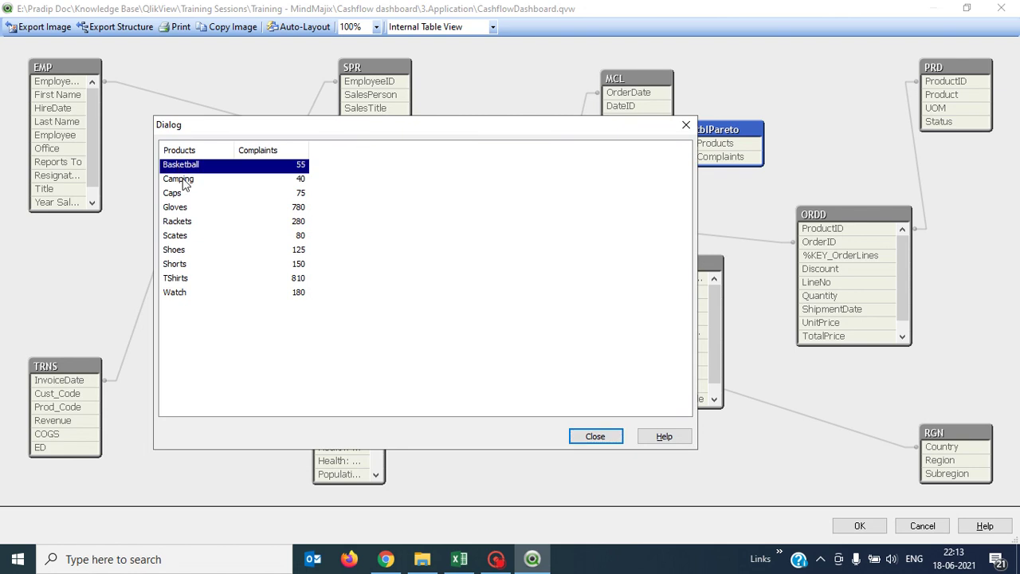
{"action": "left_click", "coordinate": [180, 179]}
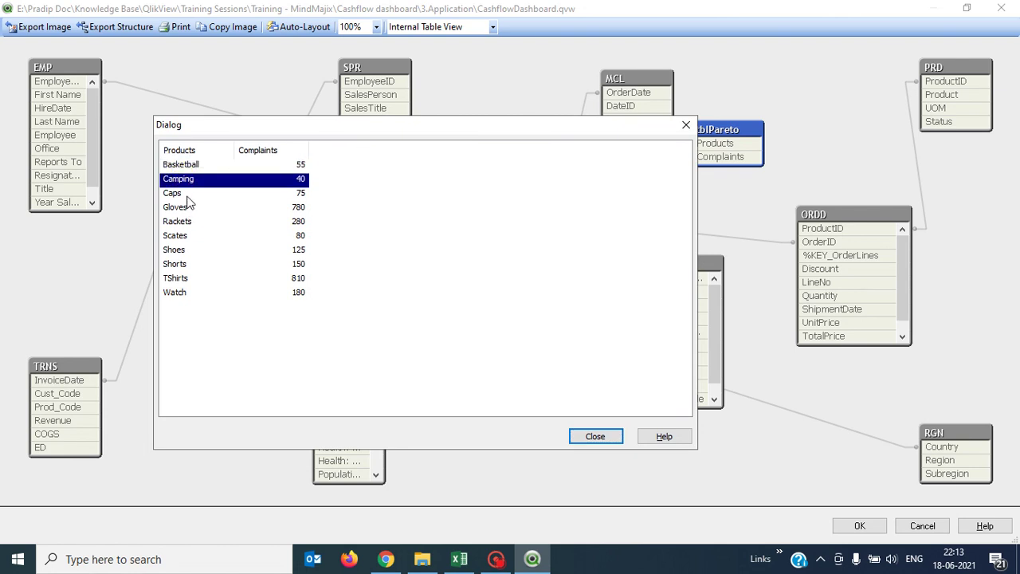
{"action": "left_click", "coordinate": [185, 194]}
{"action": "left_click", "coordinate": [186, 207]}
{"action": "left_click", "coordinate": [188, 221]}
{"action": "left_click", "coordinate": [188, 235]}
{"action": "left_click", "coordinate": [200, 250]}
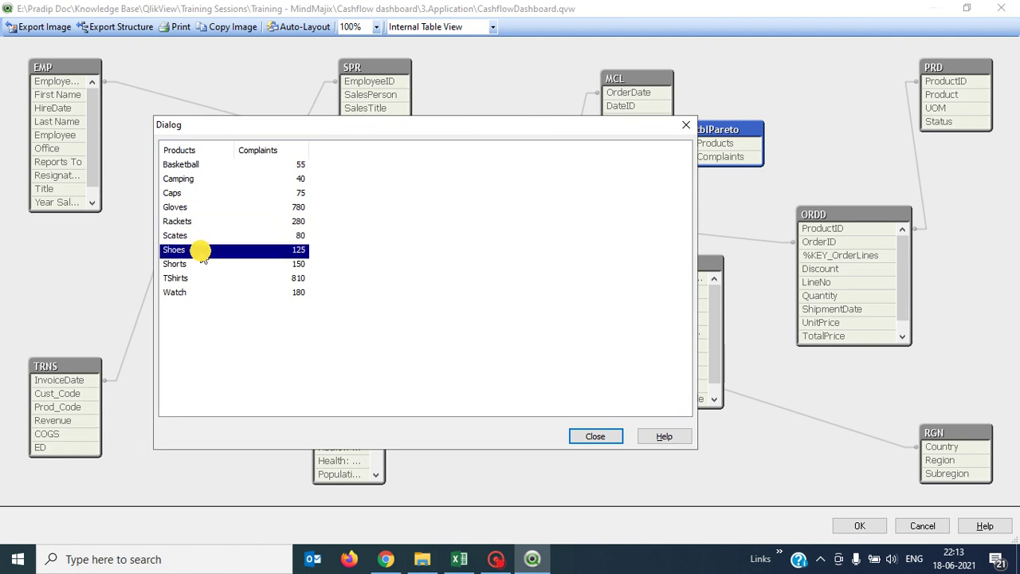
{"action": "left_click", "coordinate": [201, 278]}
{"action": "left_click", "coordinate": [198, 291]}
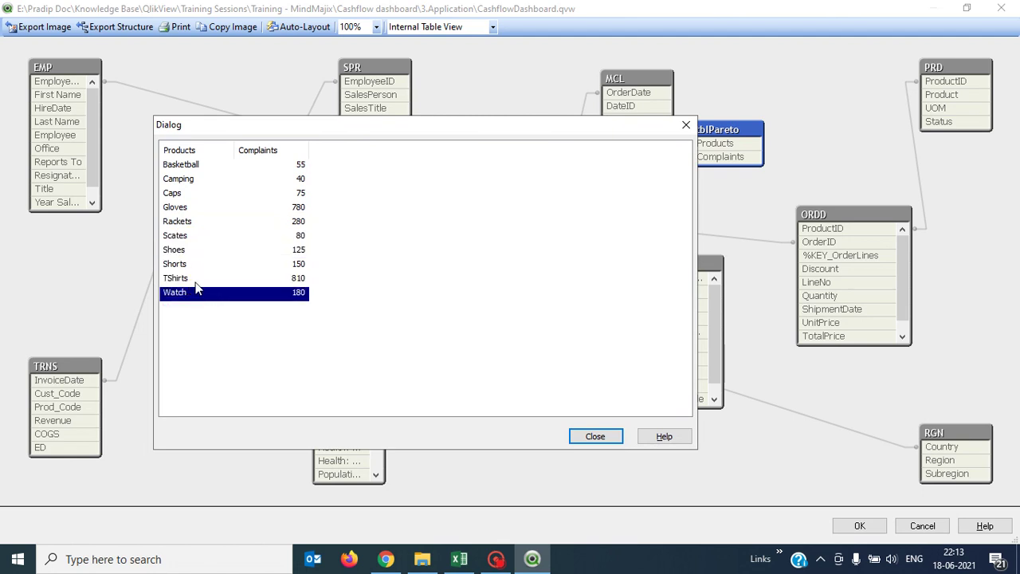
{"action": "left_click", "coordinate": [197, 278]}
{"action": "left_click", "coordinate": [205, 266]}
{"action": "left_click", "coordinate": [201, 251]}
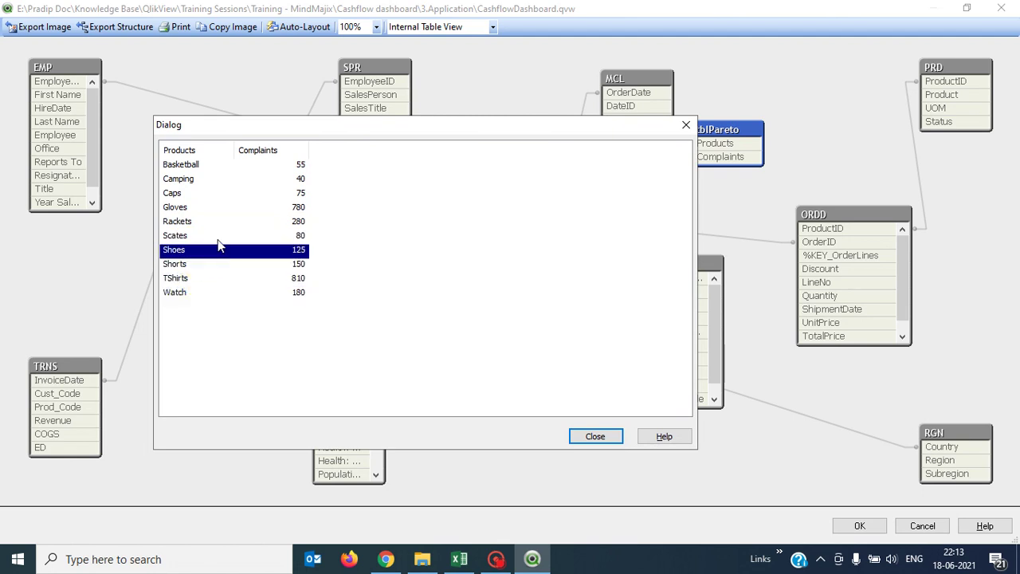
{"action": "left_click", "coordinate": [202, 238]}
{"action": "left_click", "coordinate": [204, 209]}
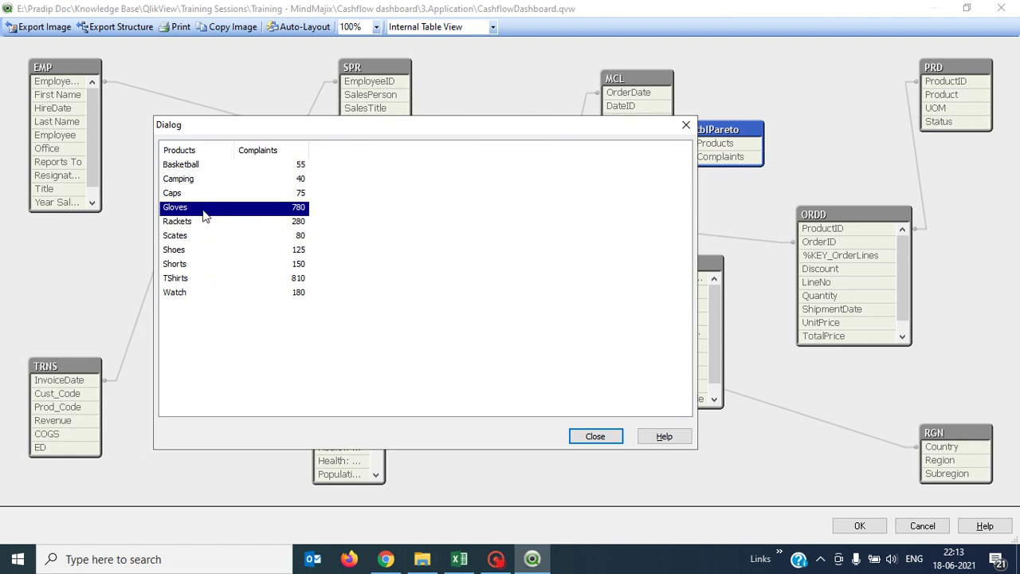
{"action": "left_click", "coordinate": [278, 180]}
{"action": "left_click", "coordinate": [281, 165]}
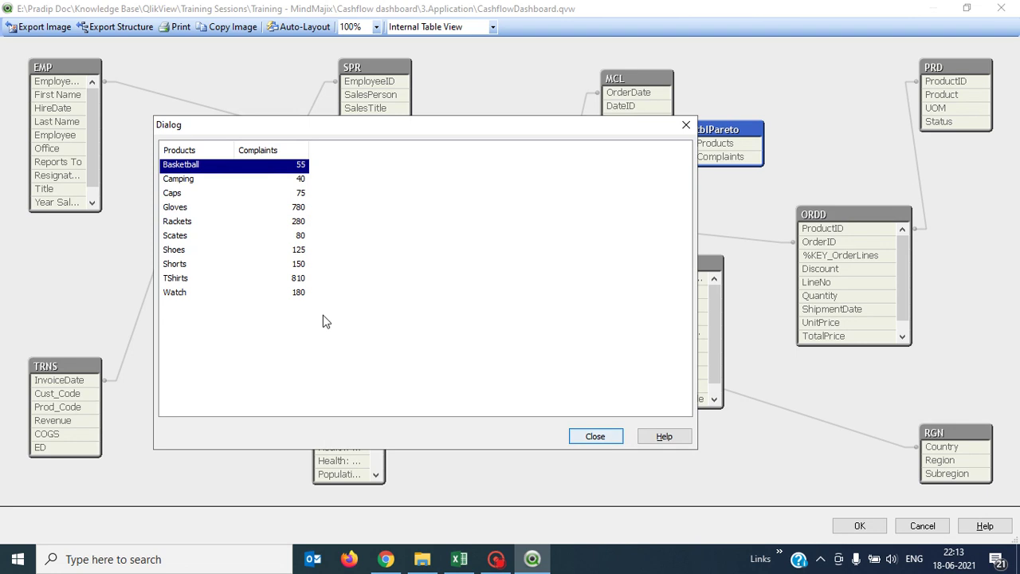
{"action": "left_click", "coordinate": [302, 295]}
{"action": "left_click", "coordinate": [302, 278]}
{"action": "left_click_drag", "start_coordinate": [300, 264], "coordinate": [298, 220]}
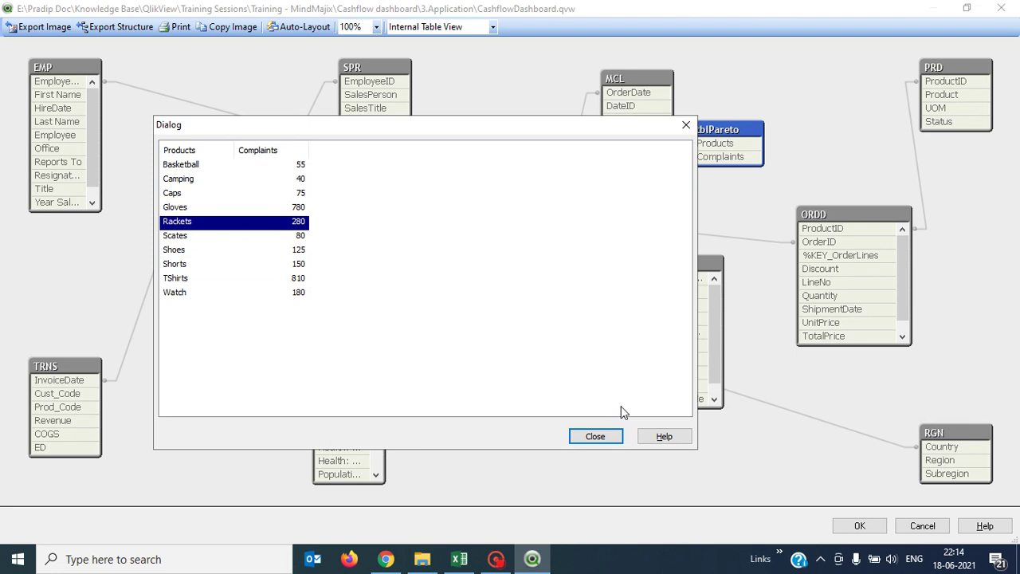
{"action": "left_click", "coordinate": [610, 438]}
{"action": "left_click", "coordinate": [859, 526]}
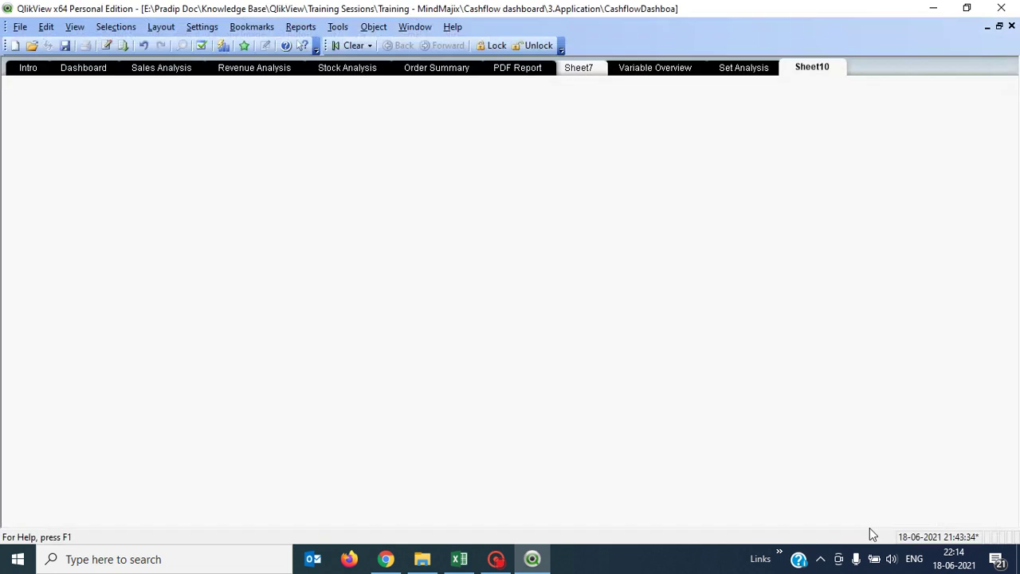
- Create a new chart object on the empty sheet with Combo Chart as its type
{"action": "right_click", "coordinate": [251, 198]}
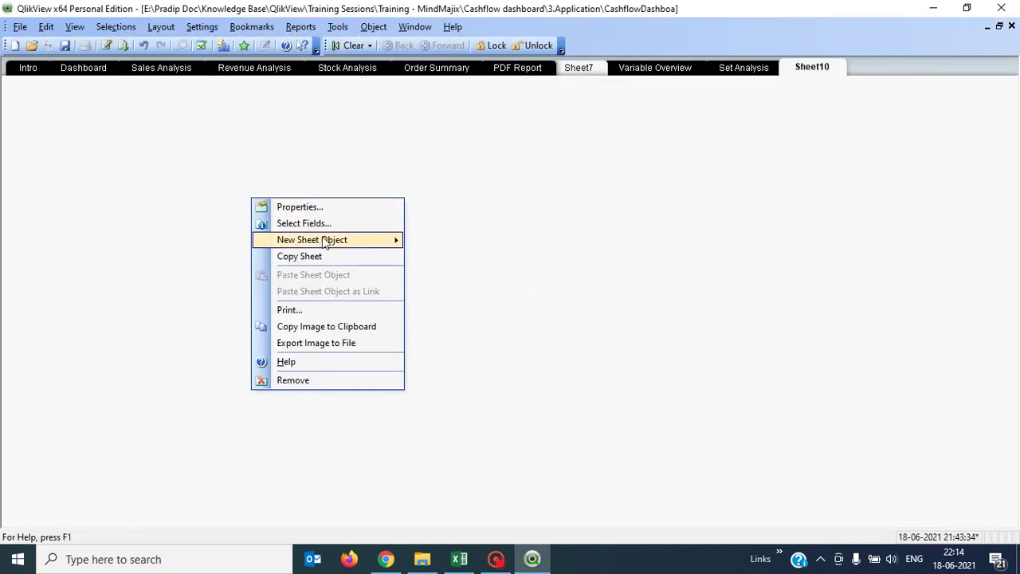
{"action": "mouse_move", "coordinate": [345, 239]}
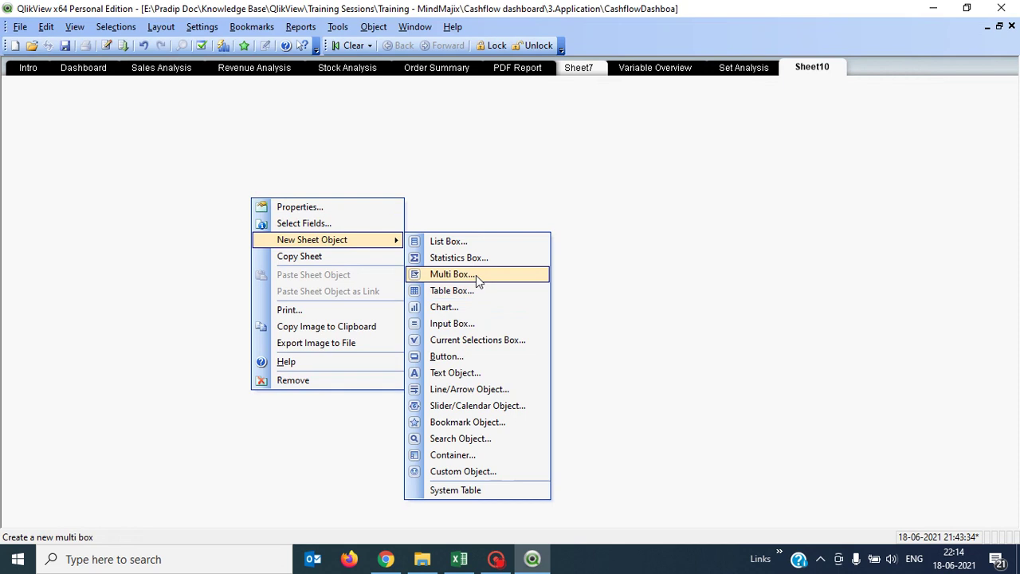
{"action": "left_click", "coordinate": [462, 309]}
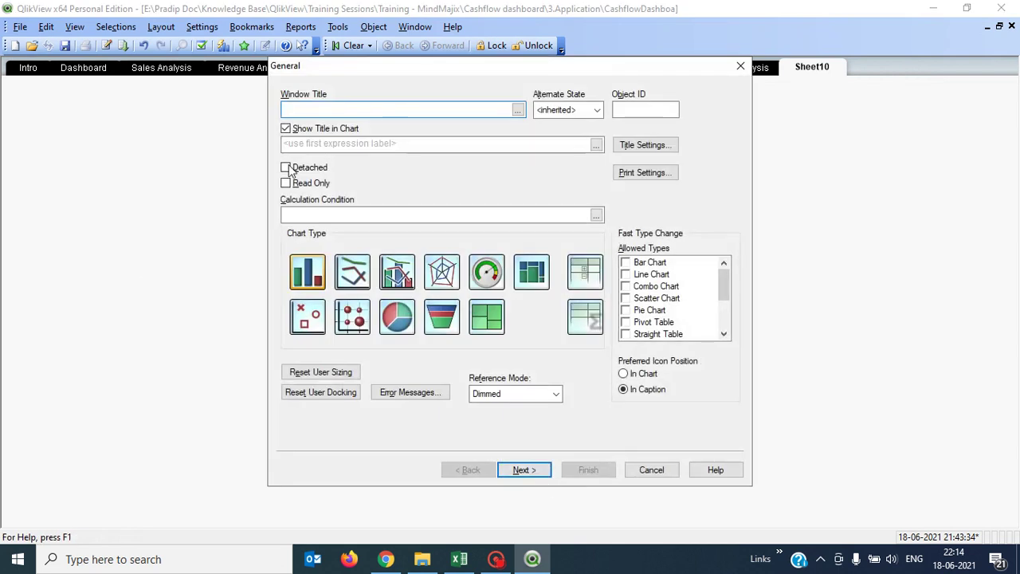
{"action": "left_click", "coordinate": [392, 274]}
{"action": "left_click", "coordinate": [535, 469]}
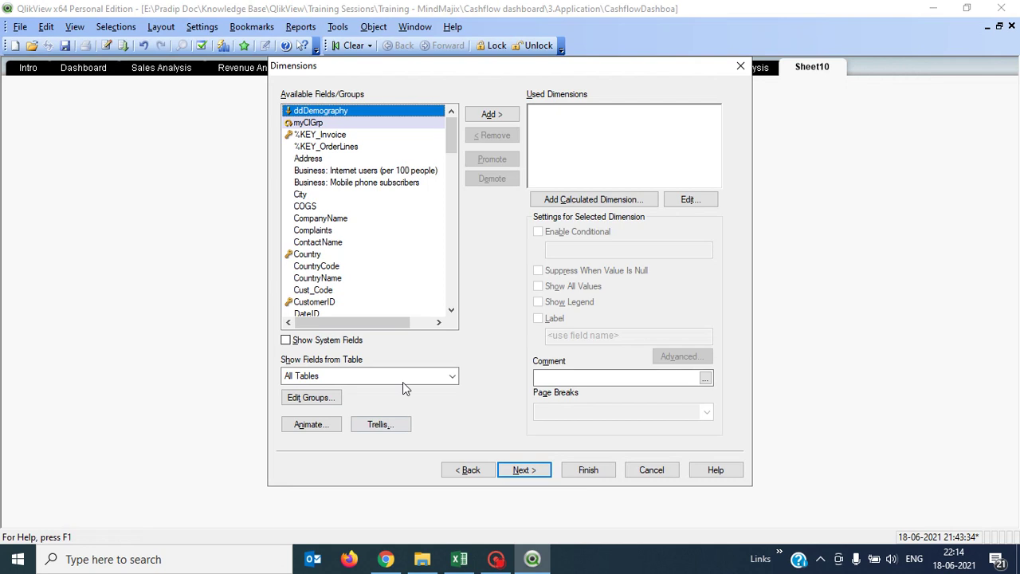
- Limit the available fields to tblPareto and add Products as the chart dimension, labelled "Product"
{"action": "left_click", "coordinate": [404, 375]}
{"action": "left_click", "coordinate": [301, 532]}
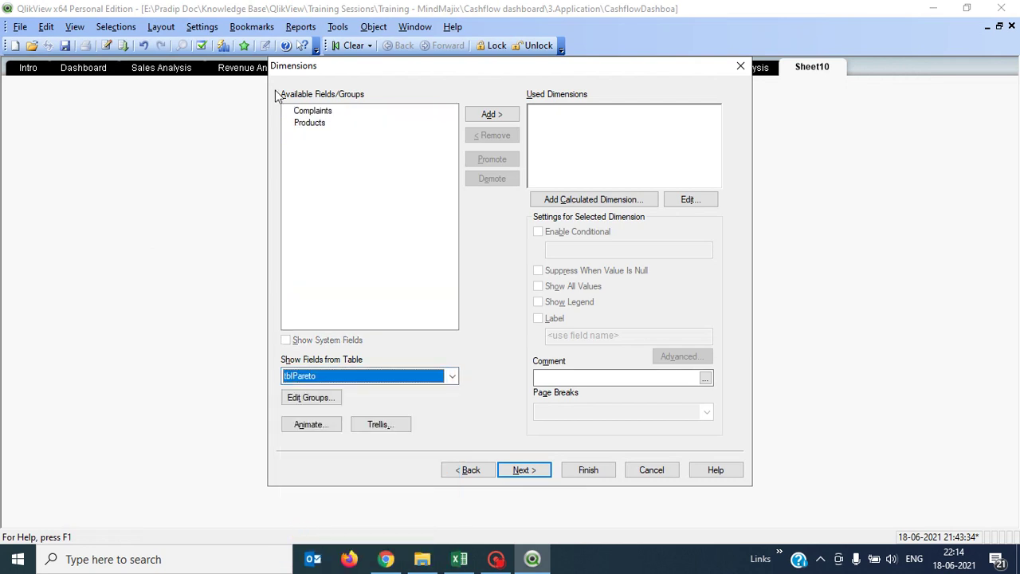
{"action": "left_click", "coordinate": [310, 122]}
{"action": "double_click", "coordinate": [311, 122]}
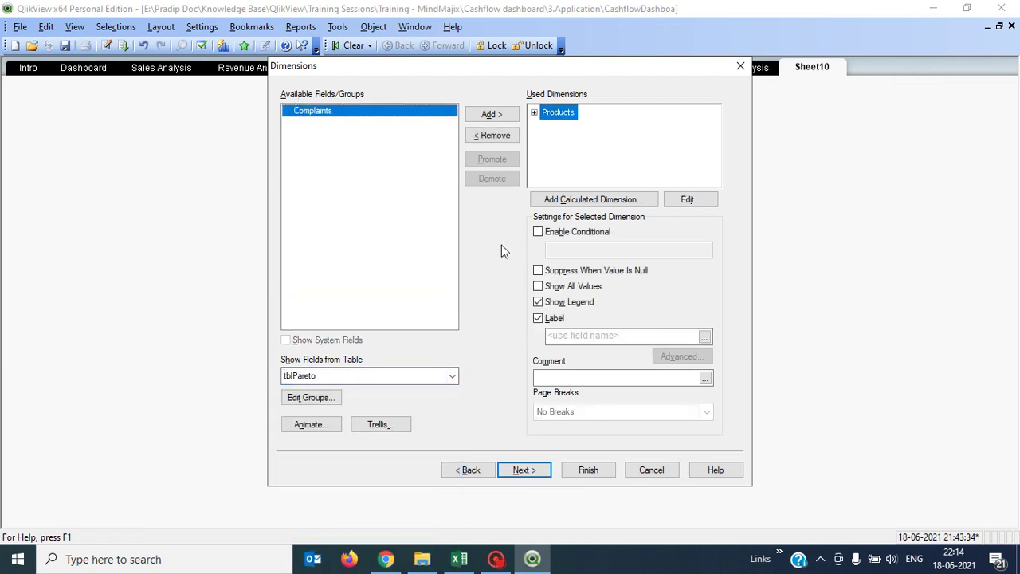
{"action": "left_click", "coordinate": [622, 335]}
{"action": "type", "text": "Product"}
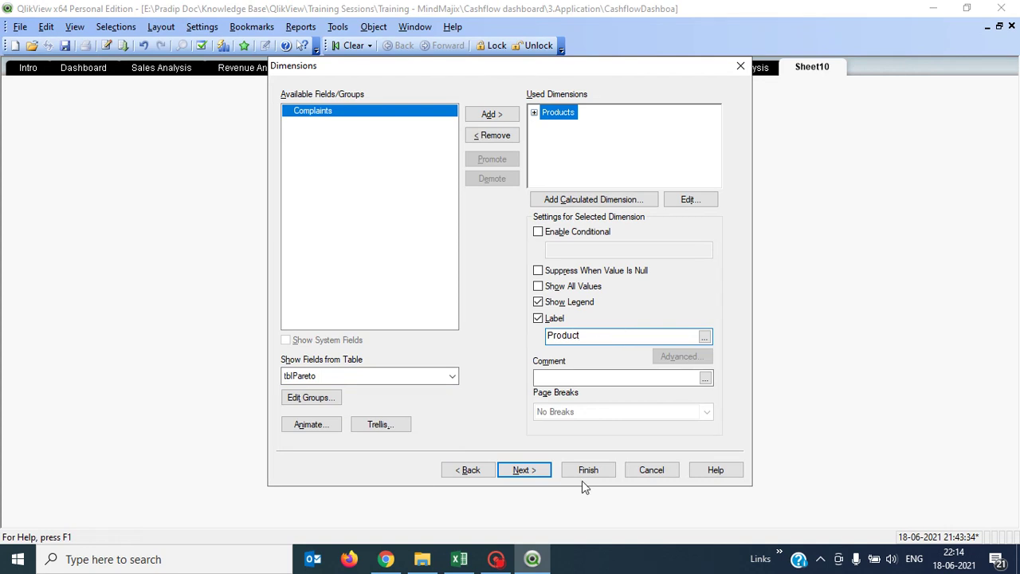
{"action": "left_click", "coordinate": [541, 469]}
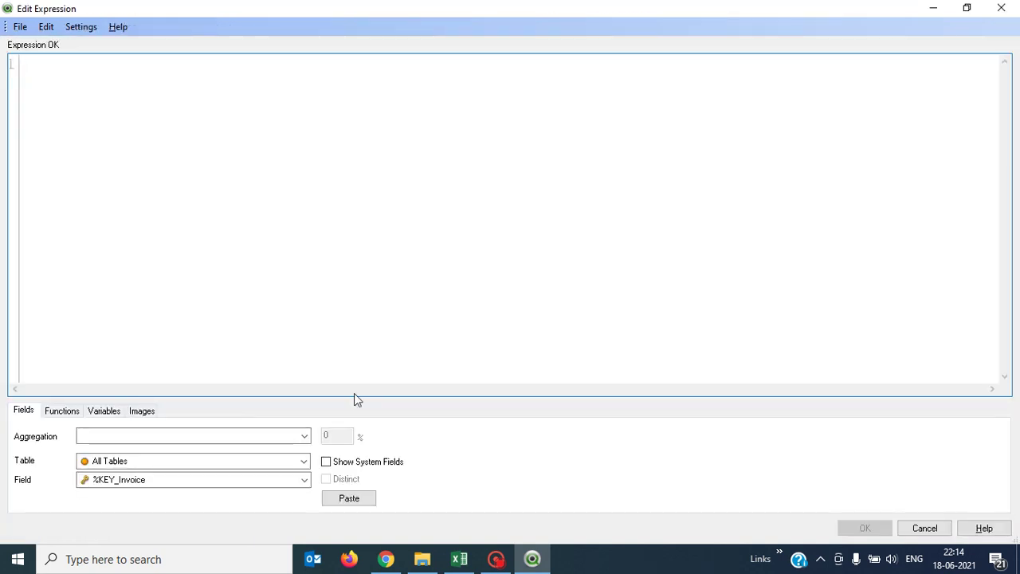
- Define the chart expression as sum(Complaints)
{"action": "left_click", "coordinate": [312, 312]}
{"action": "type", "text": "sum"}
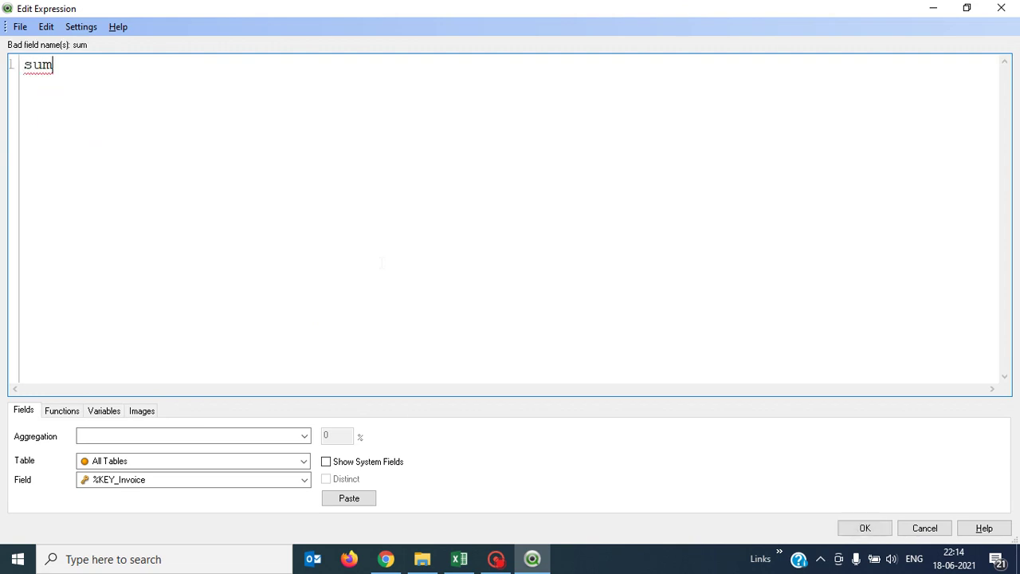
{"action": "type", "text": "(comp"}
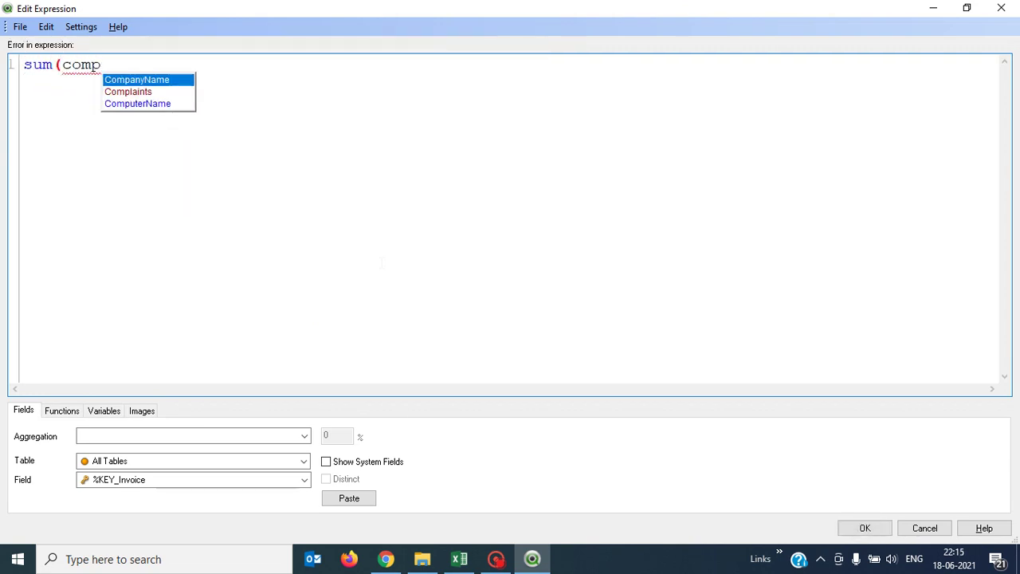
{"action": "key", "text": "Down"}
{"action": "key", "text": "Return"}
{"action": "type", "text": ")"}
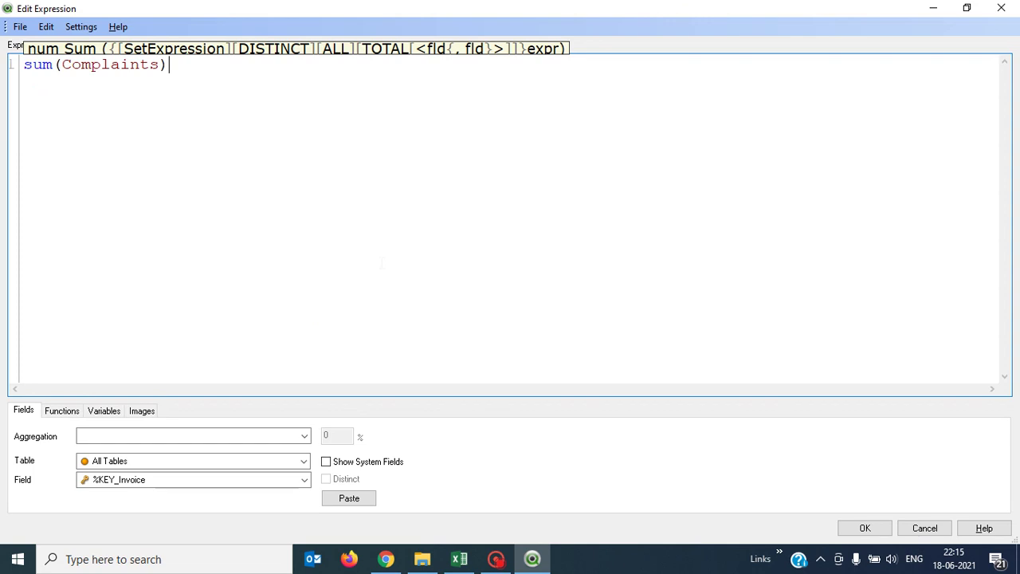
{"action": "left_click", "coordinate": [866, 531]}
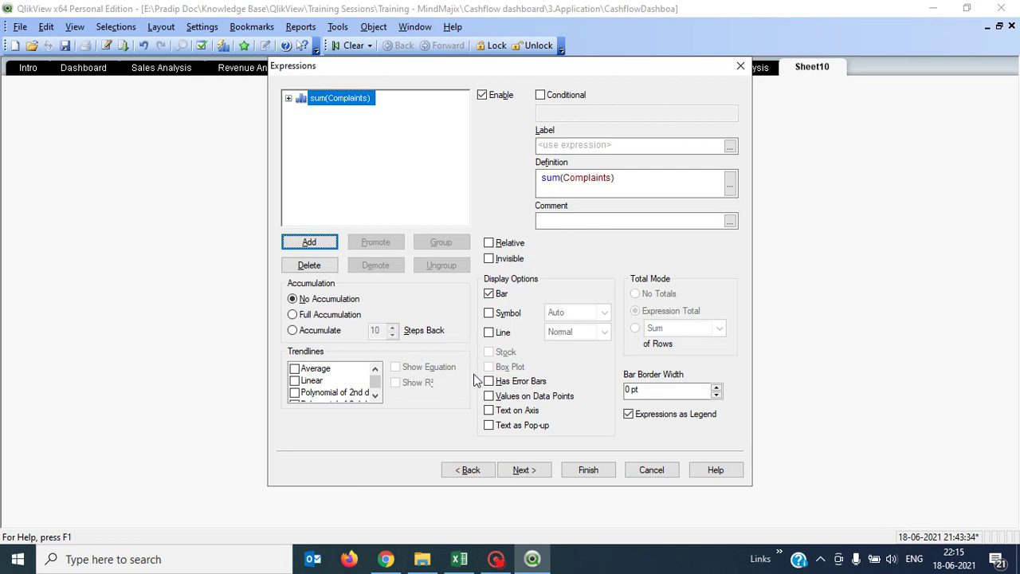
- Show values on data points for the sum(Complaints) expression and label it "Complaints"
{"action": "left_click", "coordinate": [490, 397]}
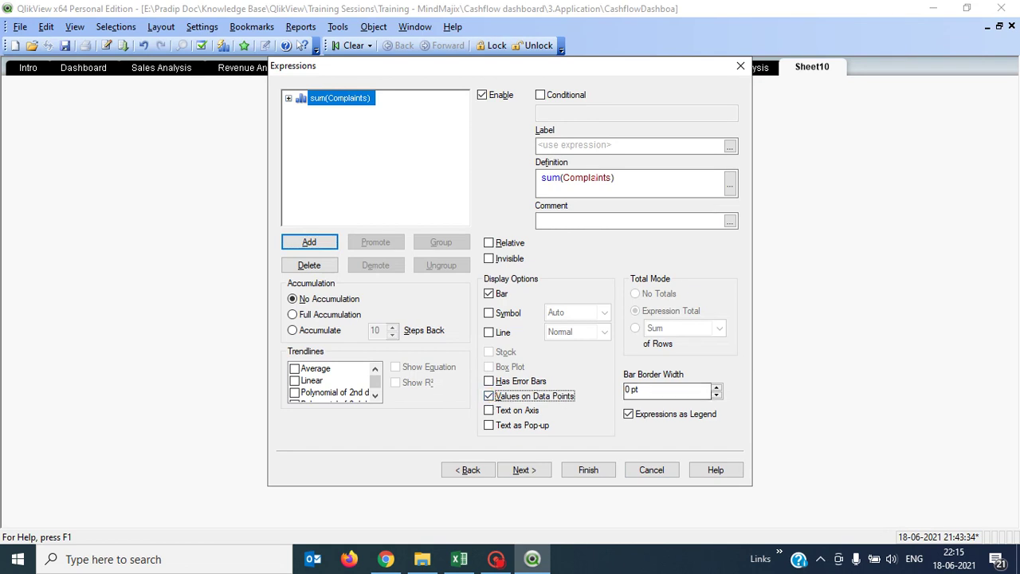
{"action": "double_click", "coordinate": [590, 178]}
{"action": "key", "text": "ctrl+c"}
{"action": "left_click", "coordinate": [593, 145]}
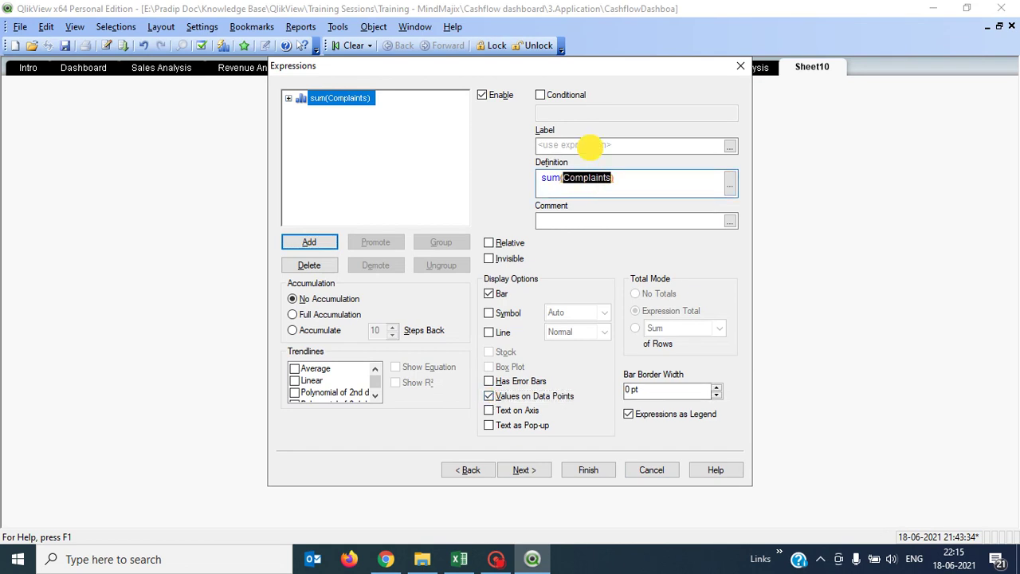
{"action": "key", "text": "ctrl+v"}
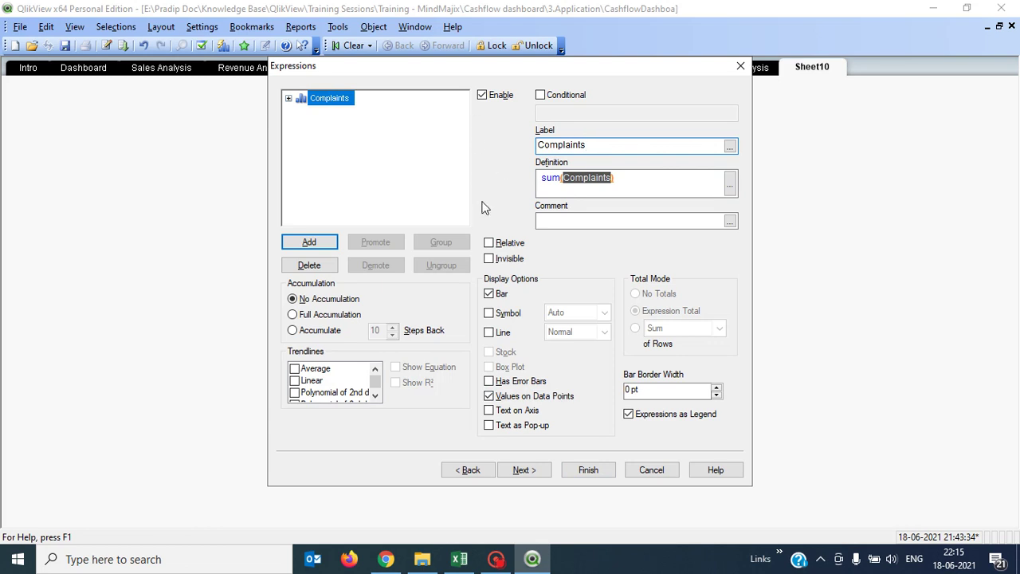
{"action": "left_click", "coordinate": [645, 185]}
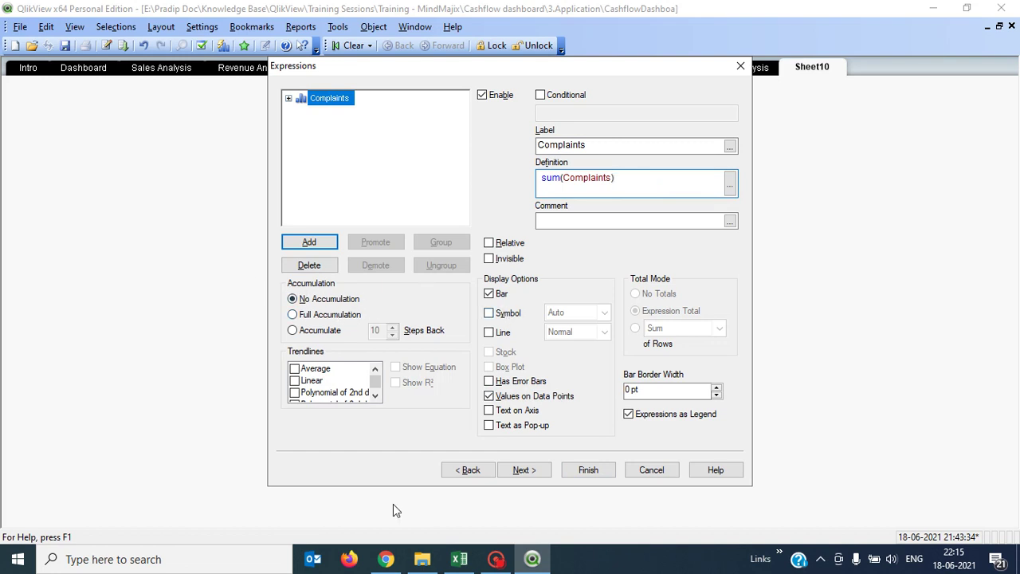
- Accept the default sort and style settings and continue to the chart's presentation settings
{"action": "left_click", "coordinate": [523, 470]}
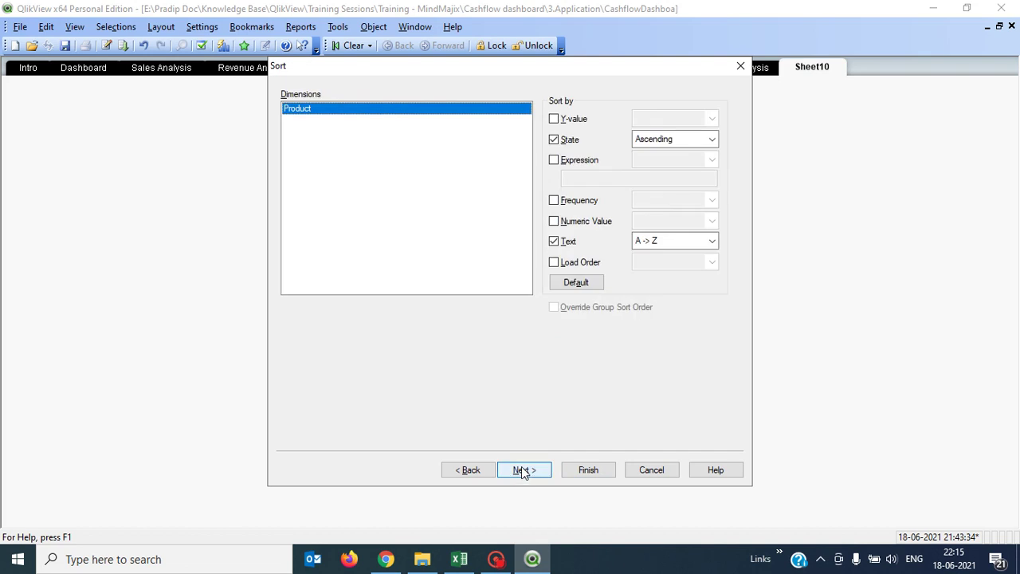
{"action": "left_click", "coordinate": [523, 470]}
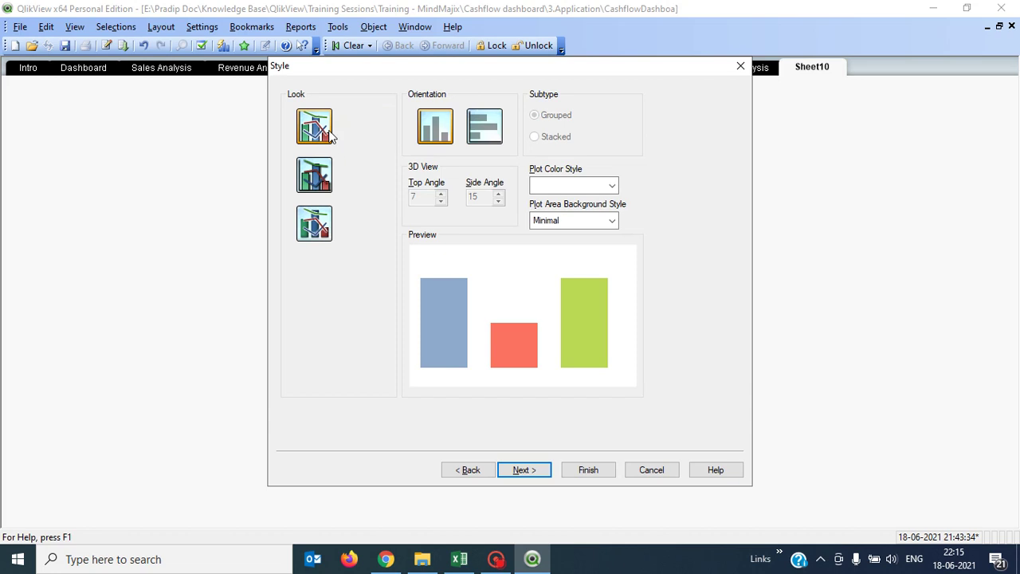
{"action": "left_click", "coordinate": [544, 474]}
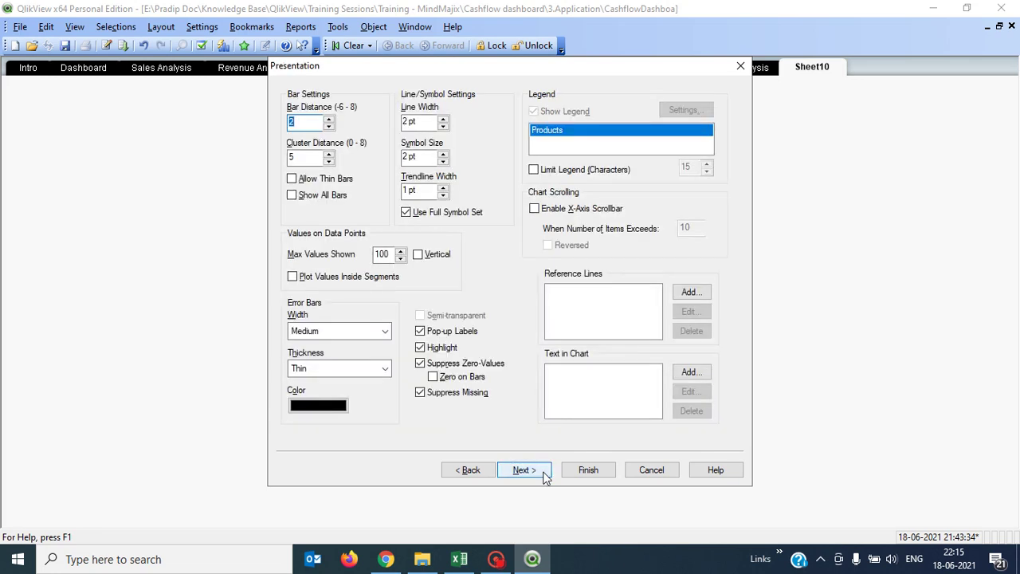
- Copy the dark teal from color 11 onto the chart's first data color
{"action": "left_click", "coordinate": [545, 474]}
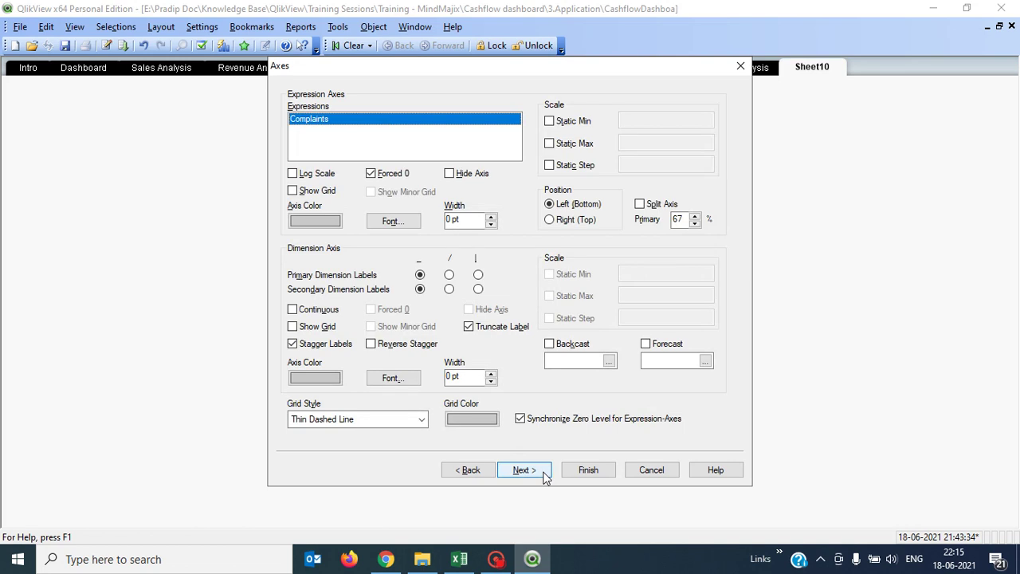
{"action": "left_click", "coordinate": [545, 474]}
{"action": "left_click", "coordinate": [448, 472]}
{"action": "left_click", "coordinate": [519, 470]}
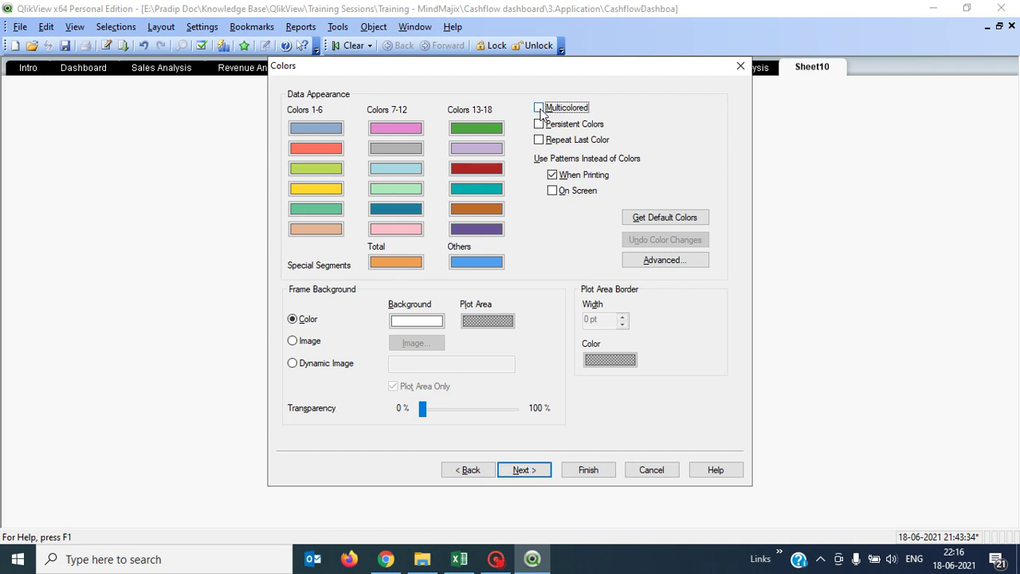
{"action": "right_click", "coordinate": [409, 207]}
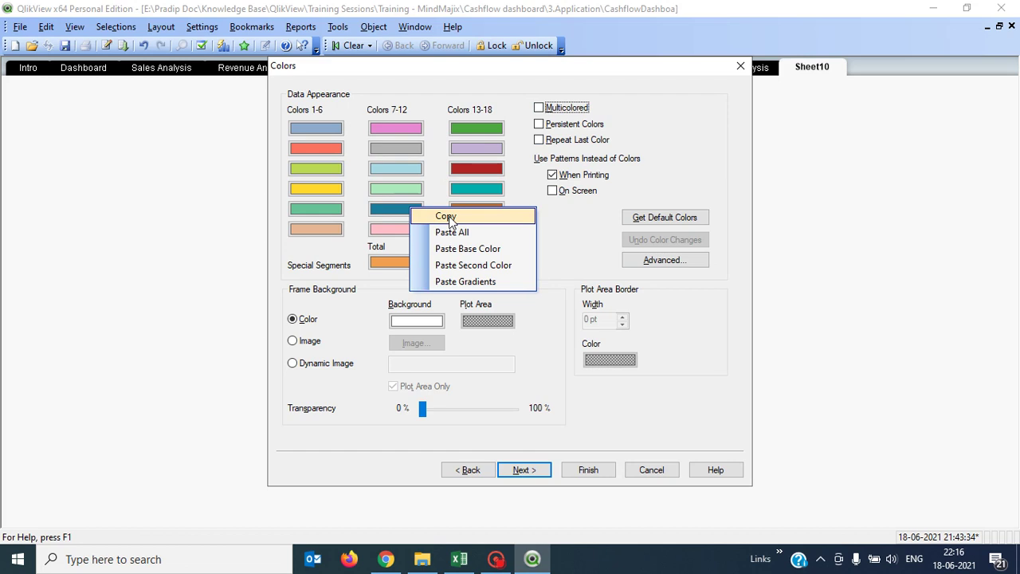
{"action": "left_click", "coordinate": [446, 216]}
{"action": "right_click", "coordinate": [338, 130]}
{"action": "left_click", "coordinate": [376, 151]}
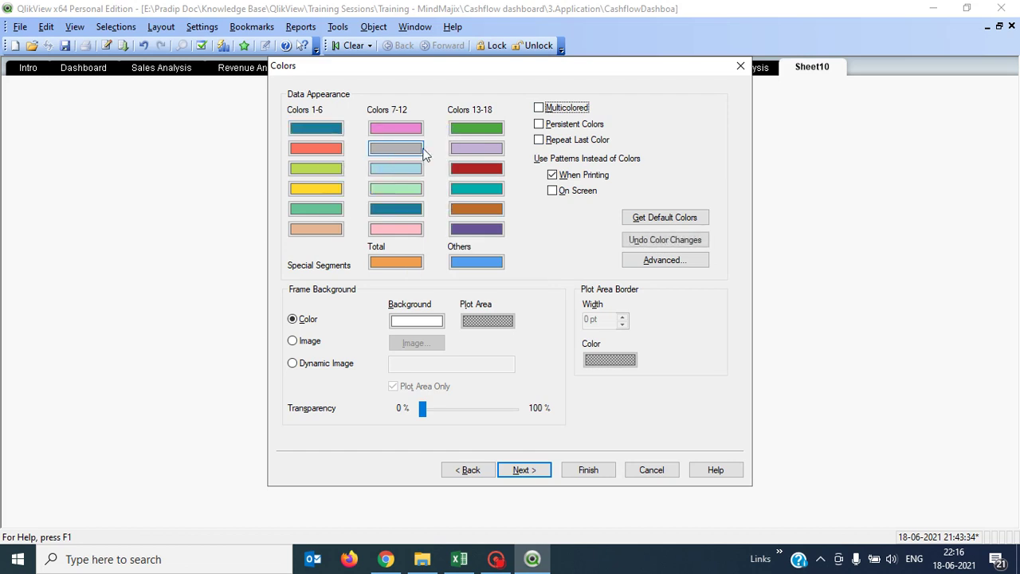
- Return to the chart's sort settings and sort the Product dimension by Y-value in descending order
{"action": "left_click", "coordinate": [473, 471]}
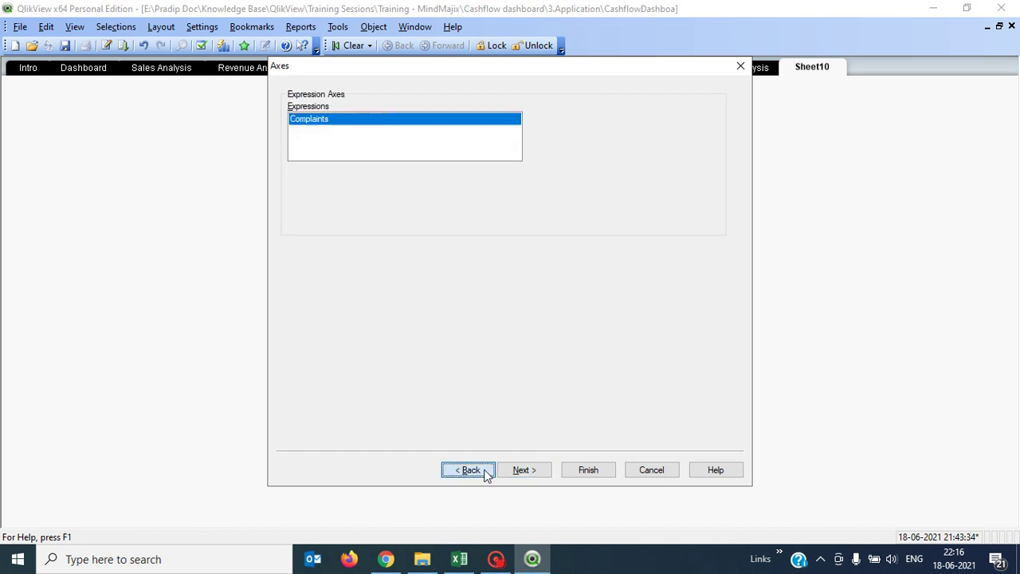
{"action": "left_click", "coordinate": [486, 472]}
{"action": "left_click", "coordinate": [486, 472]}
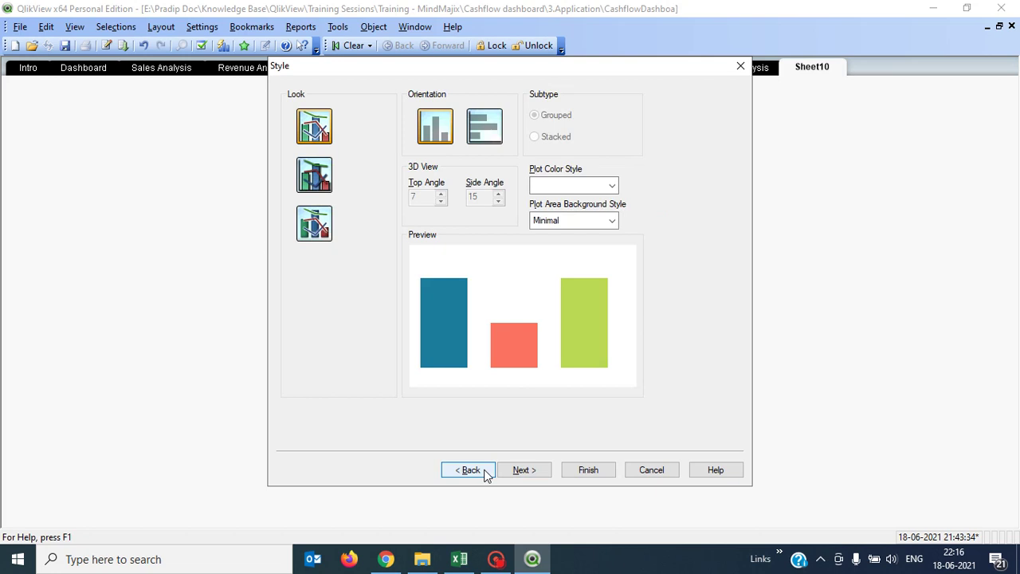
{"action": "left_click", "coordinate": [486, 471]}
{"action": "left_click", "coordinate": [555, 119]}
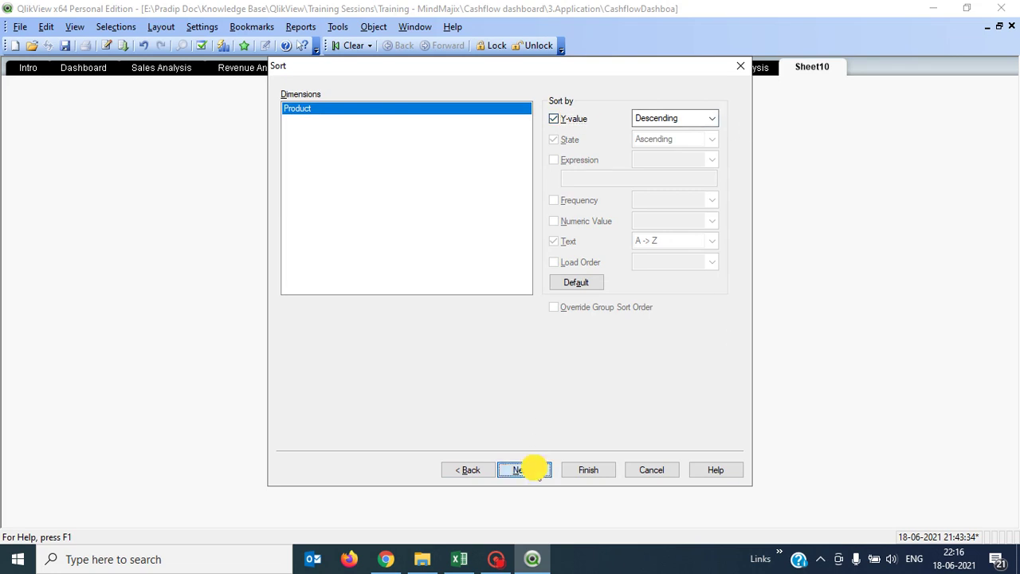
- Proceed to the chart's number settings and format the Complaints expression as Integer
{"action": "left_click", "coordinate": [533, 470]}
{"action": "left_click", "coordinate": [532, 470]}
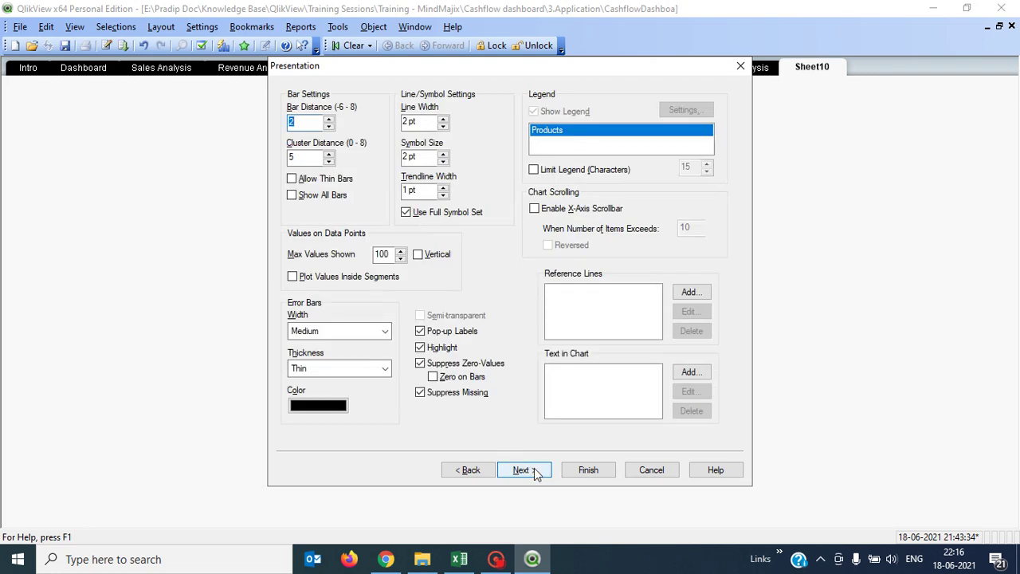
{"action": "left_click", "coordinate": [532, 470]}
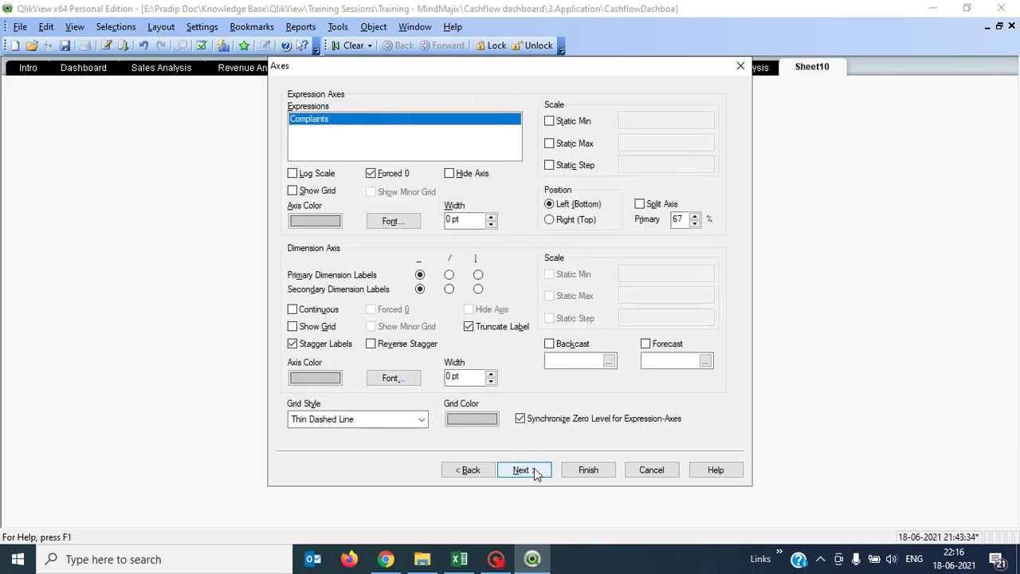
{"action": "left_click", "coordinate": [533, 470]}
{"action": "left_click", "coordinate": [533, 471]}
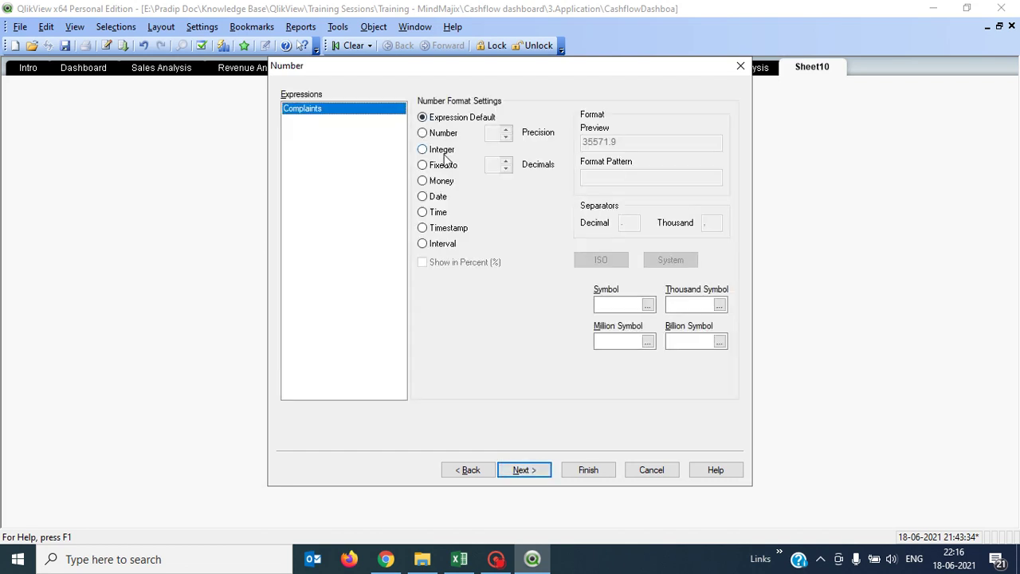
{"action": "left_click", "coordinate": [442, 151]}
{"action": "left_click", "coordinate": [532, 470]}
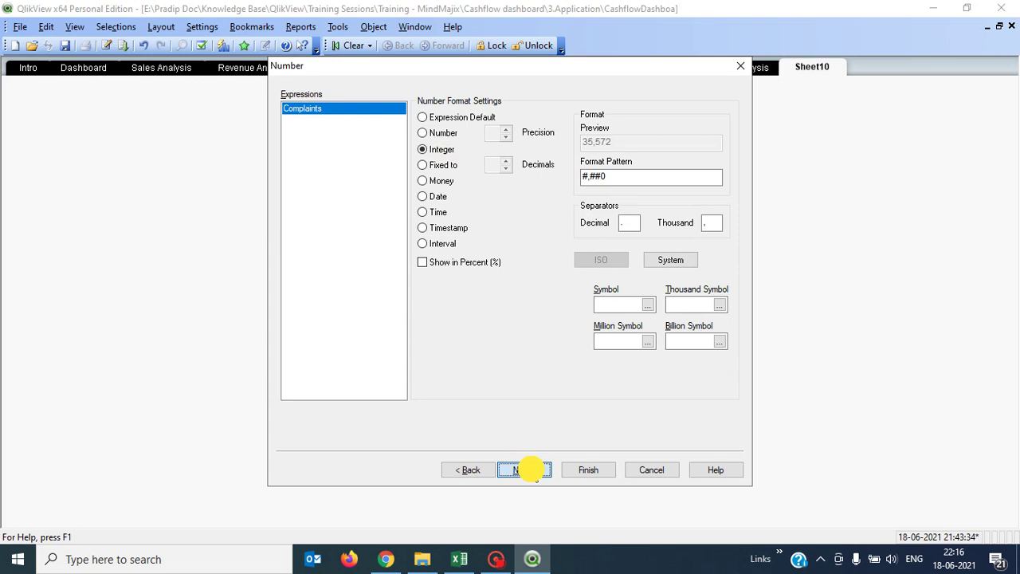
- Set the chart's caption title to "Pareto Analysis" and finish creating the chart
{"action": "left_click", "coordinate": [533, 470]}
{"action": "left_click", "coordinate": [532, 470]}
{"action": "left_click", "coordinate": [400, 128]}
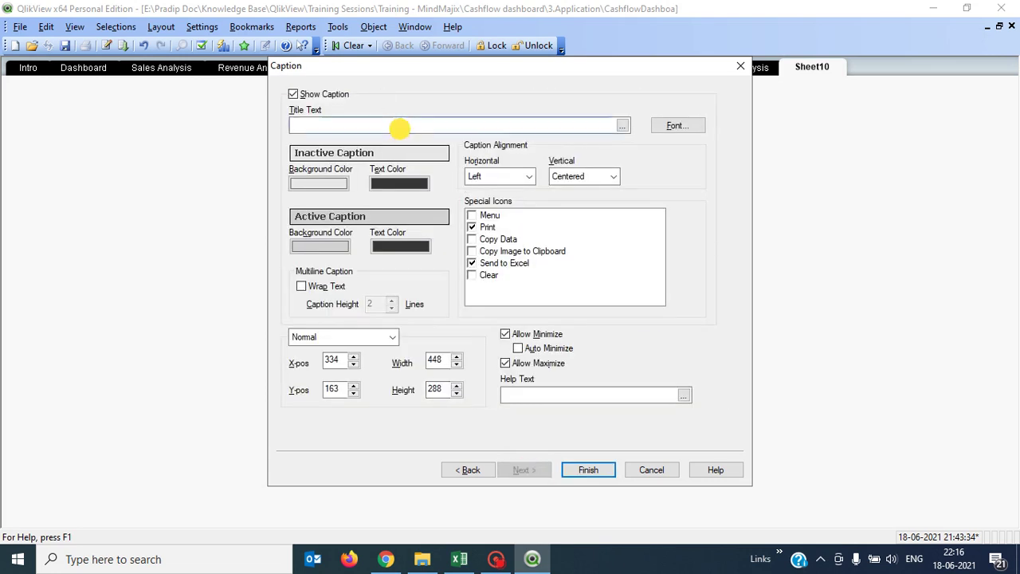
{"action": "type", "text": "Pareto Analyis"}
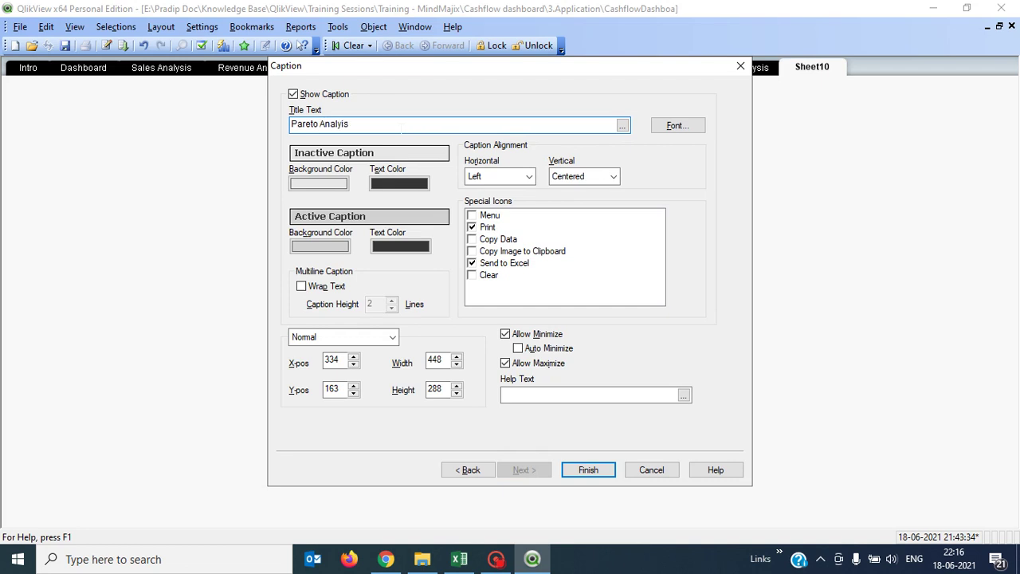
{"action": "type", "text": "sis"}
{"action": "left_click", "coordinate": [588, 472]}
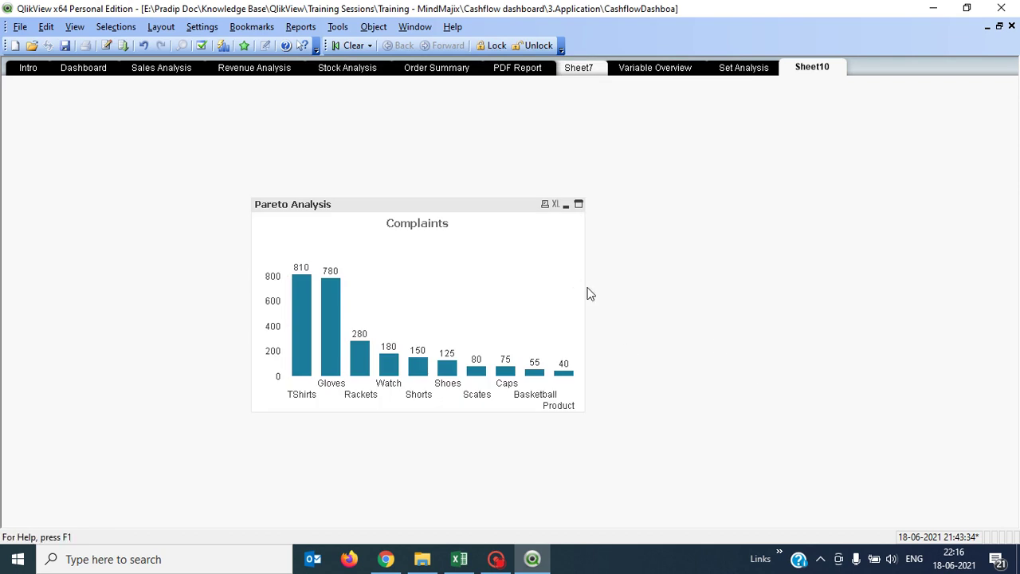
- Widen the Pareto Analysis chart to about 928 and reposition it at about X 161, Y 149
{"action": "left_click", "coordinate": [634, 292]}
{"action": "left_click_drag", "start_coordinate": [633, 292], "coordinate": [847, 294]}
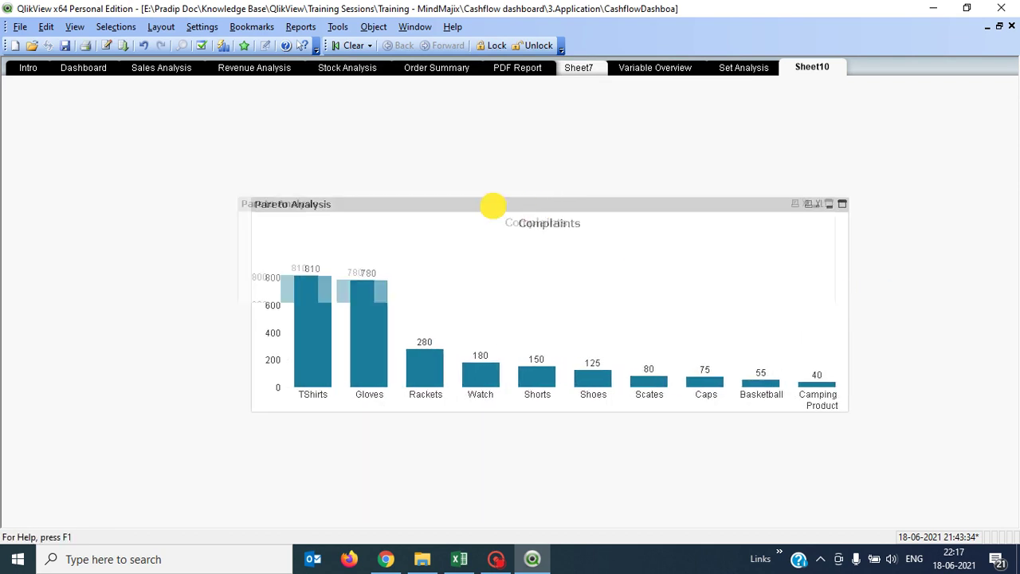
{"action": "left_click_drag", "start_coordinate": [489, 204], "coordinate": [389, 195]}
{"action": "left_click_drag", "start_coordinate": [748, 308], "coordinate": [813, 311]}
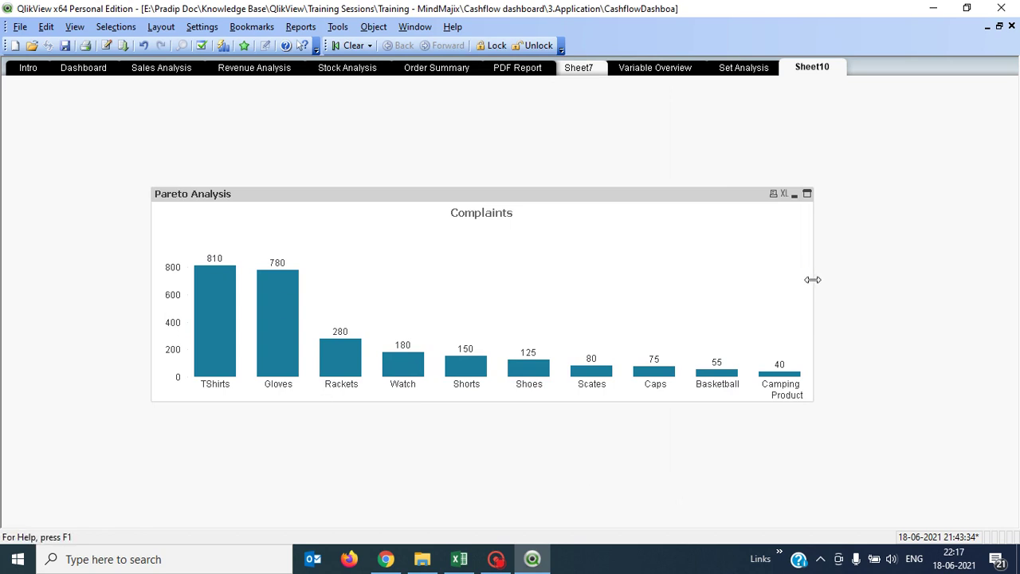
{"action": "left_click_drag", "start_coordinate": [813, 280], "coordinate": [855, 282]}
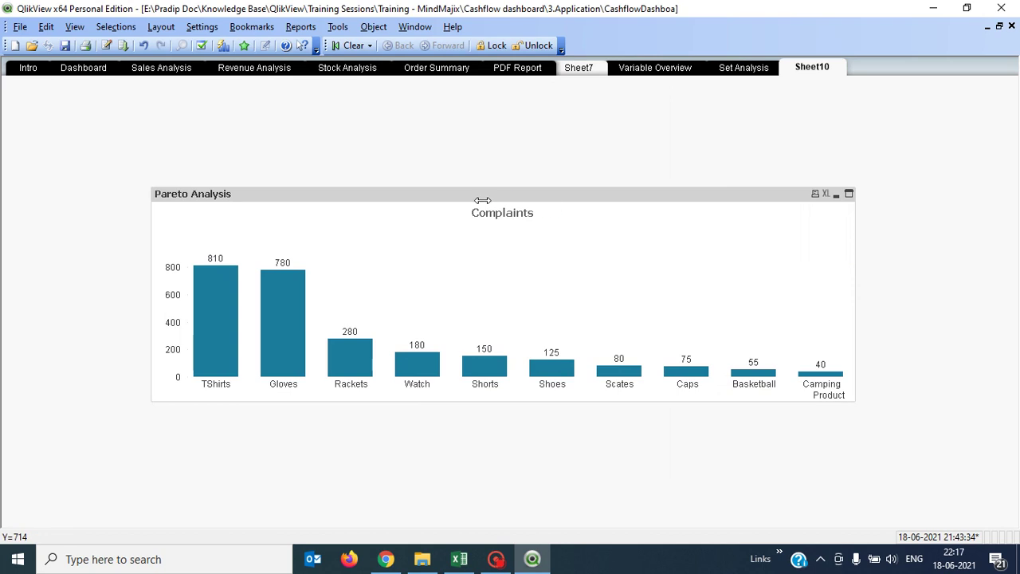
{"action": "left_click_drag", "start_coordinate": [481, 199], "coordinate": [451, 199]}
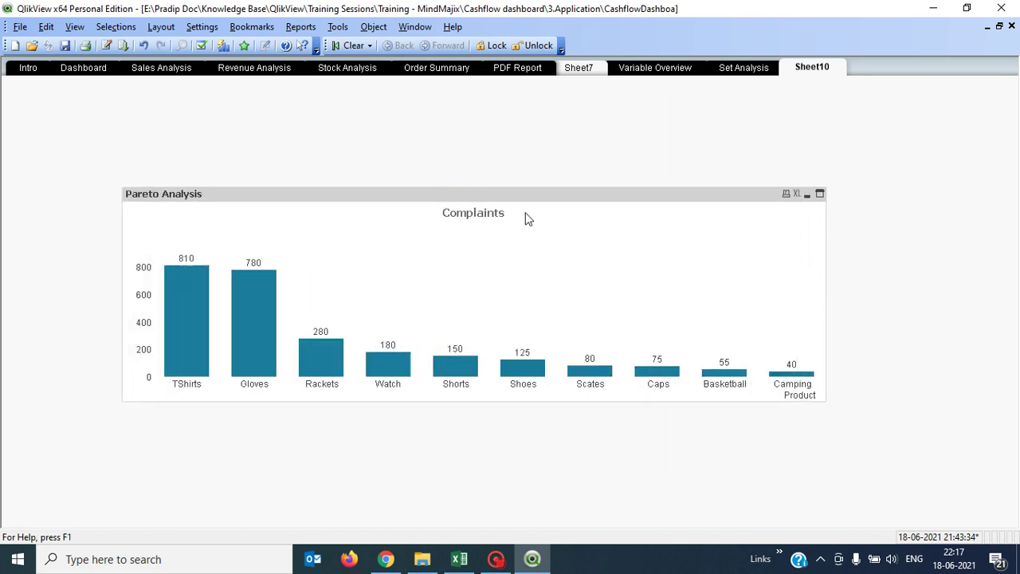
{"action": "left_click_drag", "start_coordinate": [826, 283], "coordinate": [813, 285]}
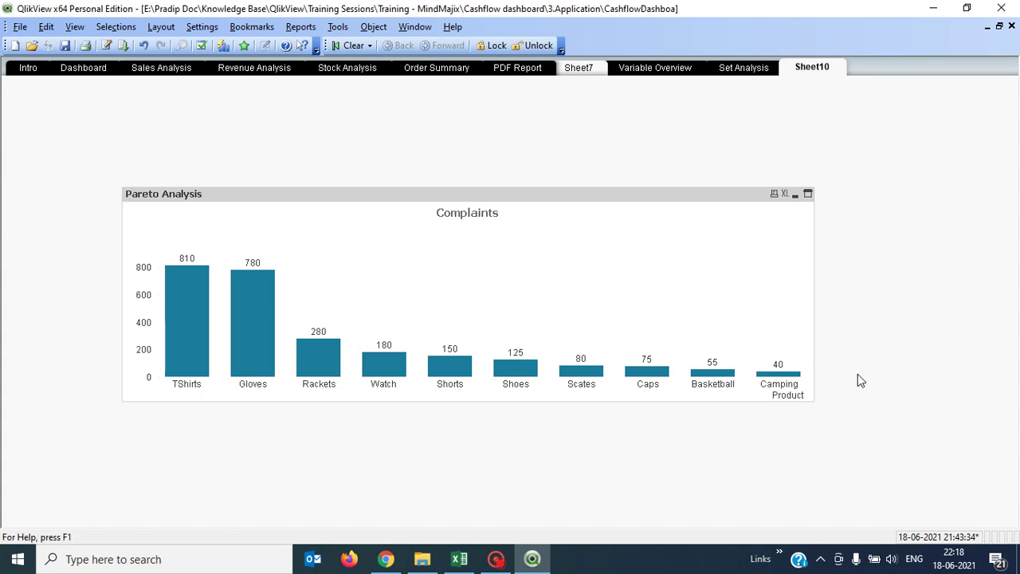
{"action": "left_click", "coordinate": [918, 303]}
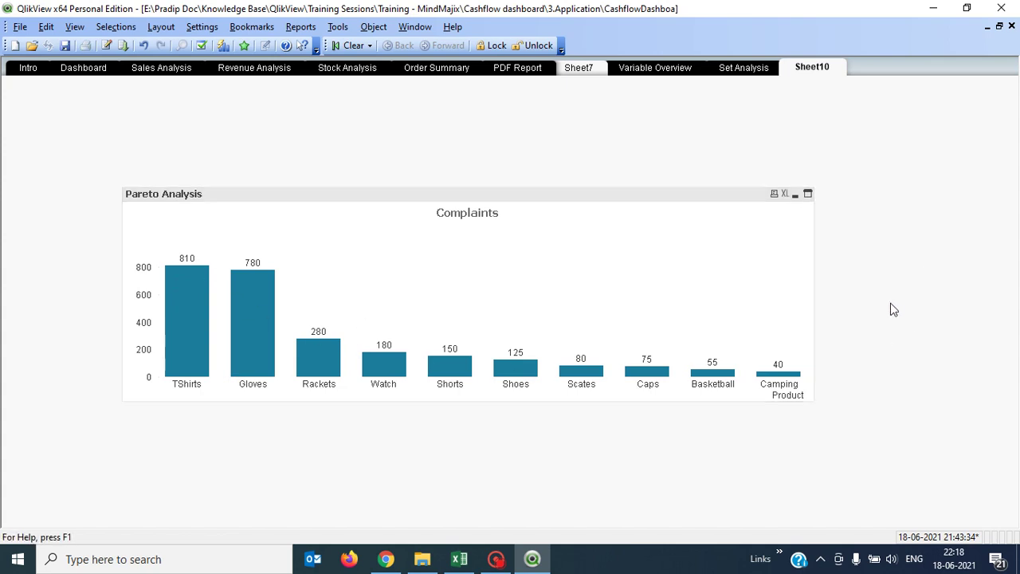
{"action": "right_click", "coordinate": [904, 287]}
{"action": "left_click", "coordinate": [905, 261]}
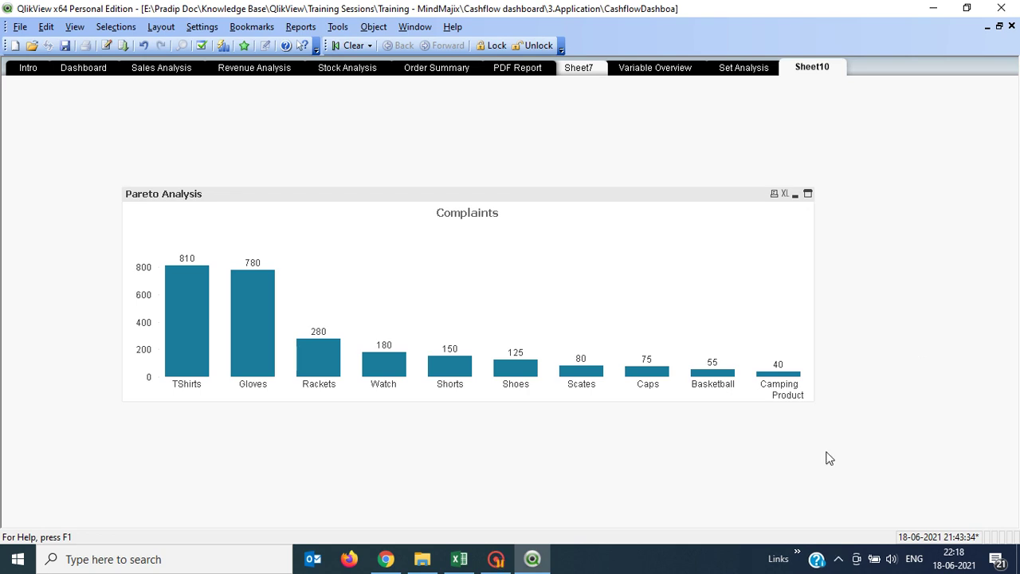
- Add a second expression to the Pareto Analysis chart and enter sum(Complaints) as its first term
{"action": "left_click", "coordinate": [396, 201]}
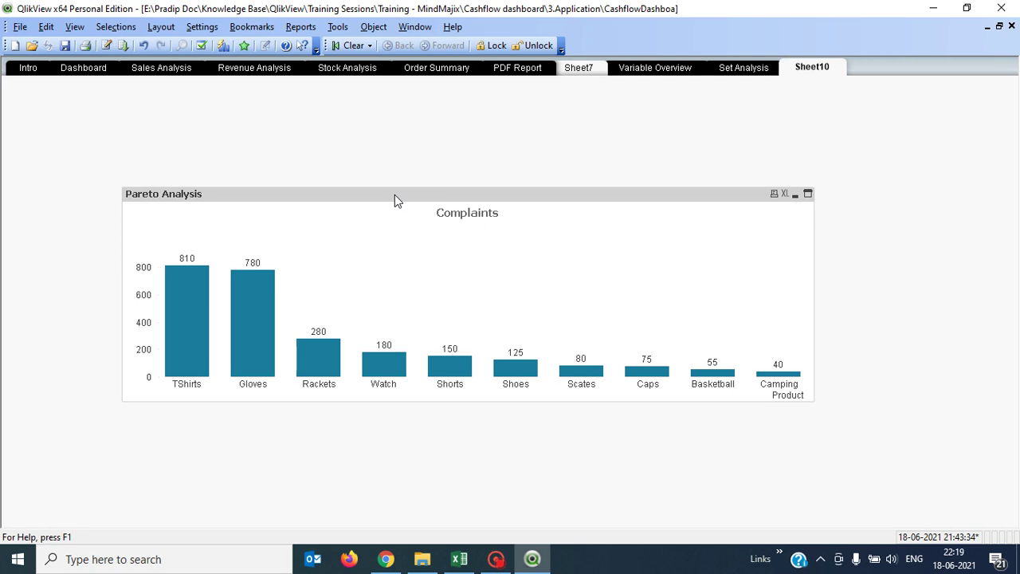
{"action": "left_click_drag", "start_coordinate": [394, 195], "coordinate": [395, 195]}
{"action": "left_click", "coordinate": [445, 204]}
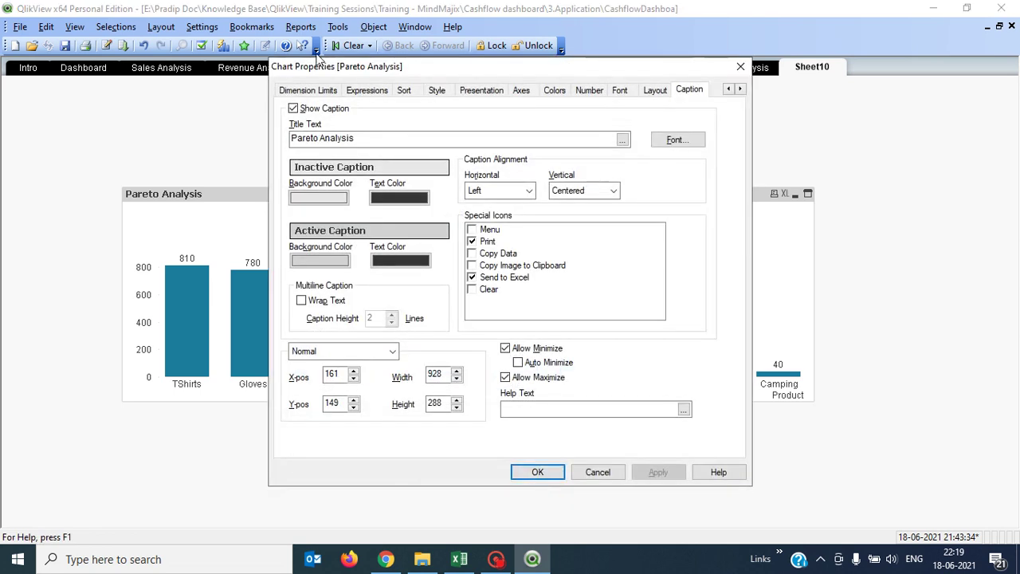
{"action": "left_click", "coordinate": [369, 90]}
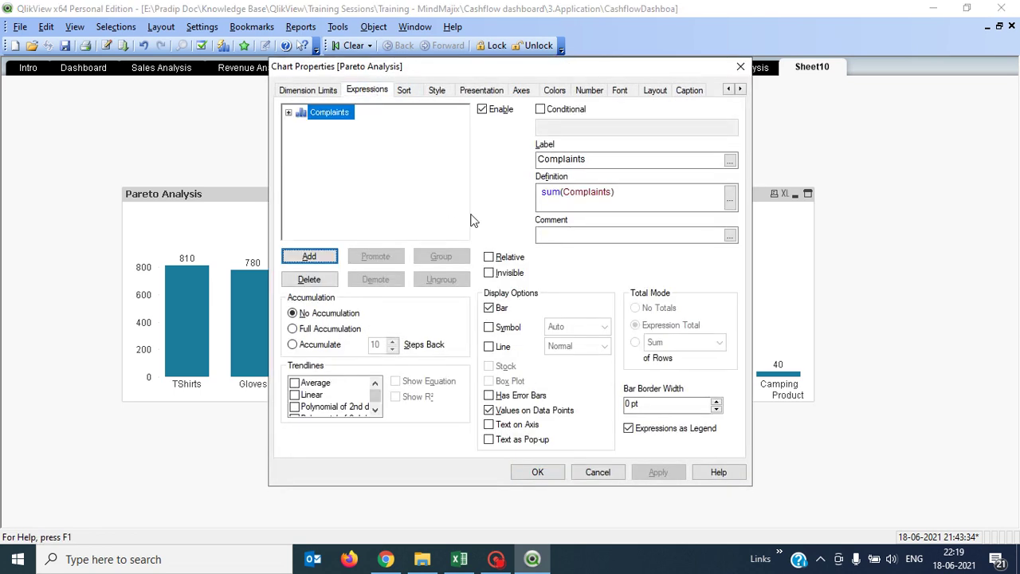
{"action": "left_click", "coordinate": [504, 197]}
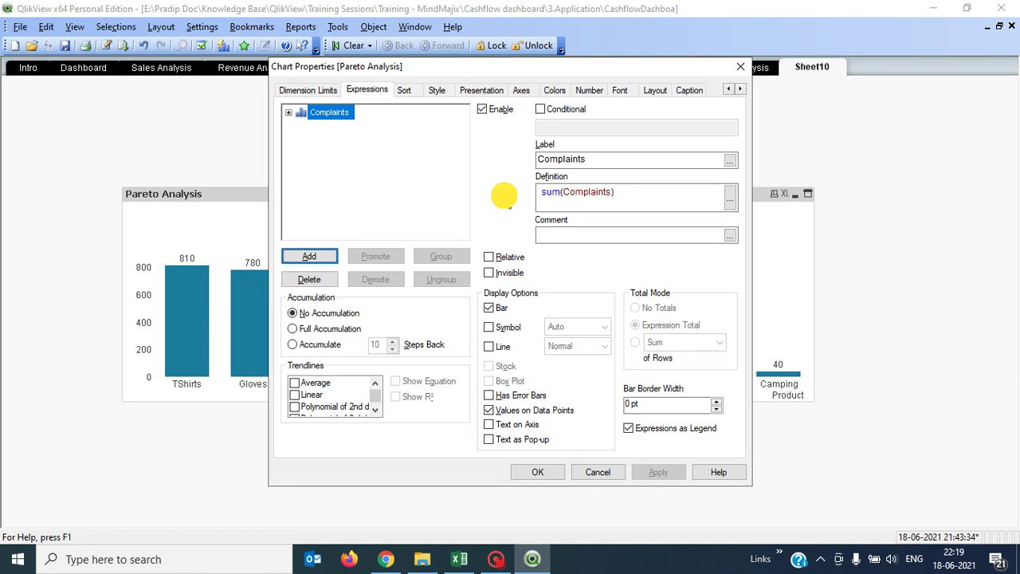
{"action": "left_click", "coordinate": [310, 256]}
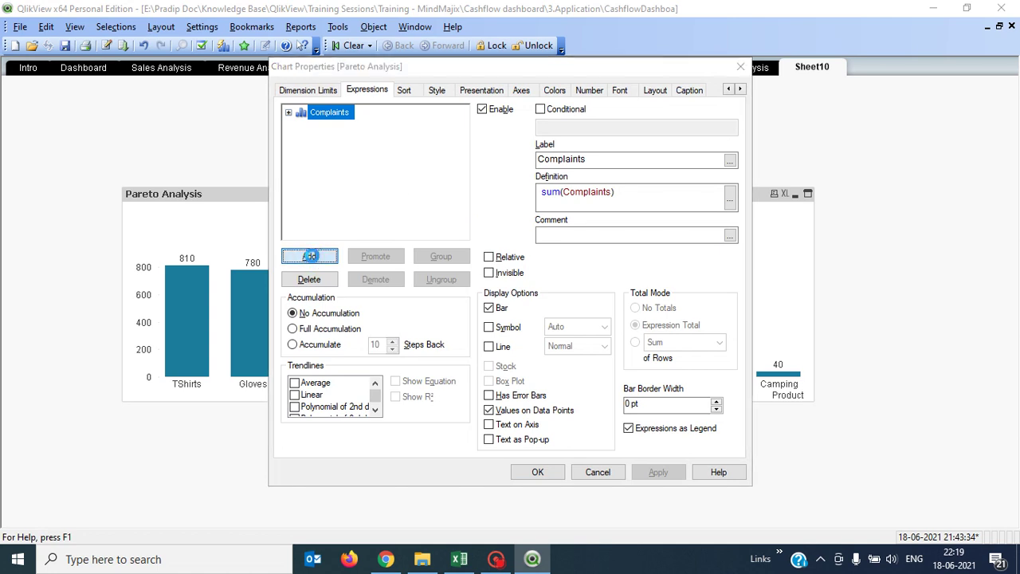
{"action": "left_click", "coordinate": [532, 208]}
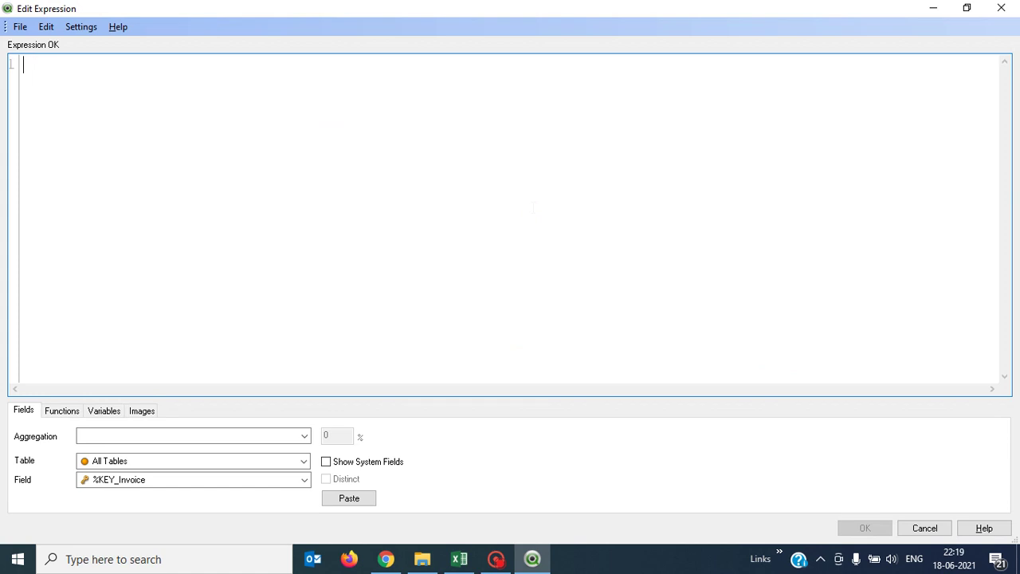
{"action": "type", "text": "sum"}
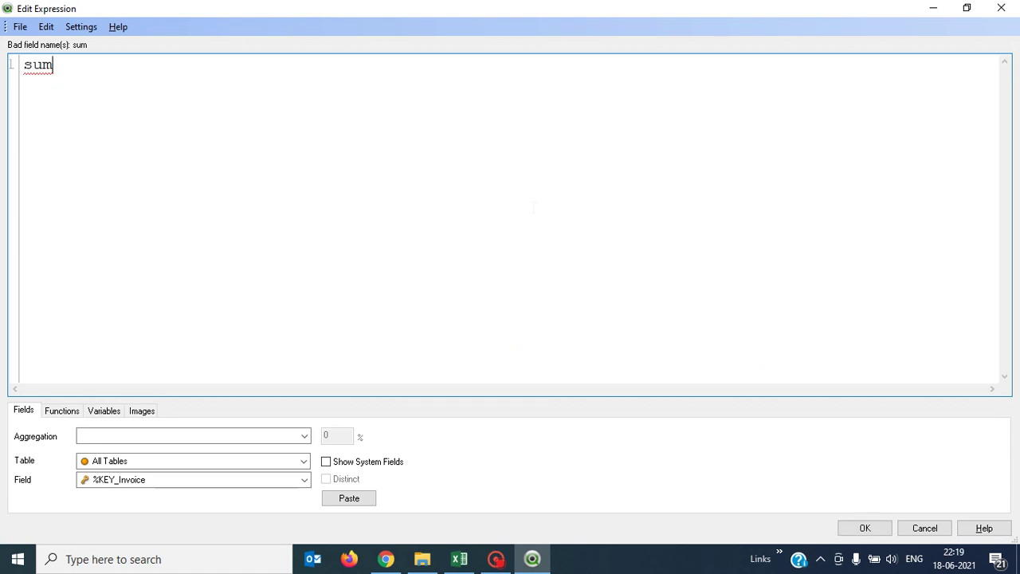
{"action": "type", "text": "(Complaints"}
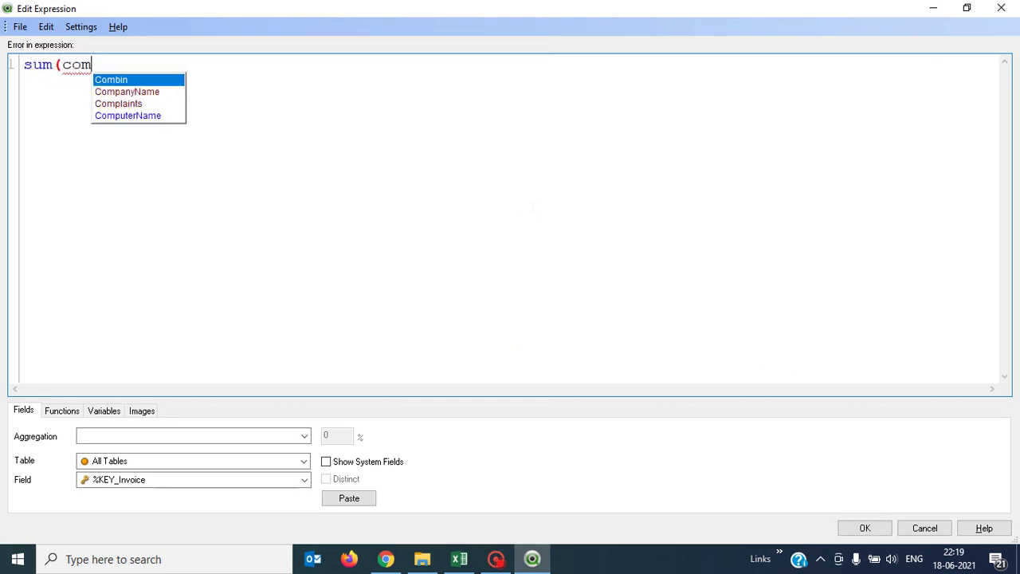
{"action": "type", "text": ")"}
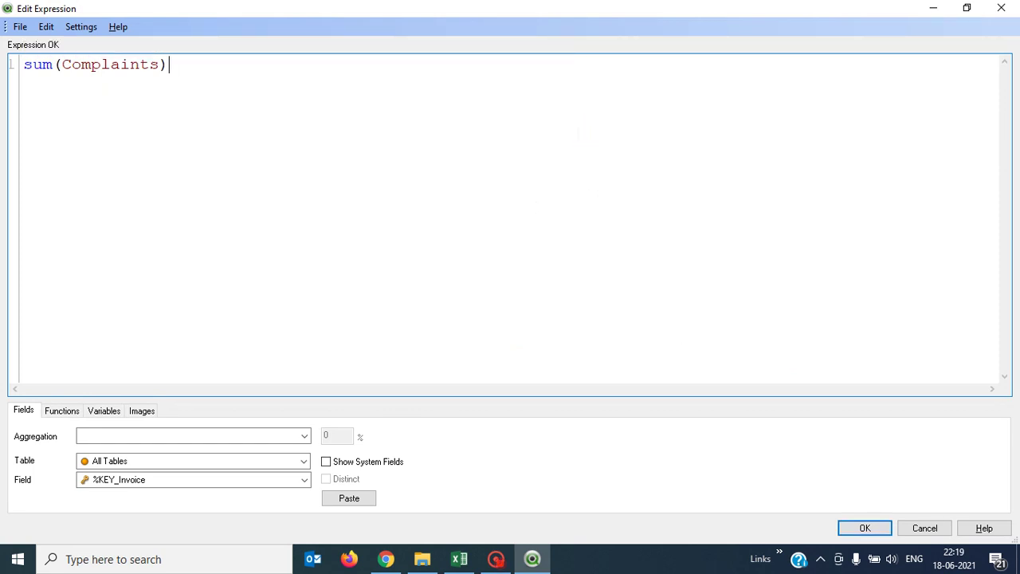
- Append a division operator after sum(Complaints) in the second expression
{"action": "type", "text": "/(tota"}
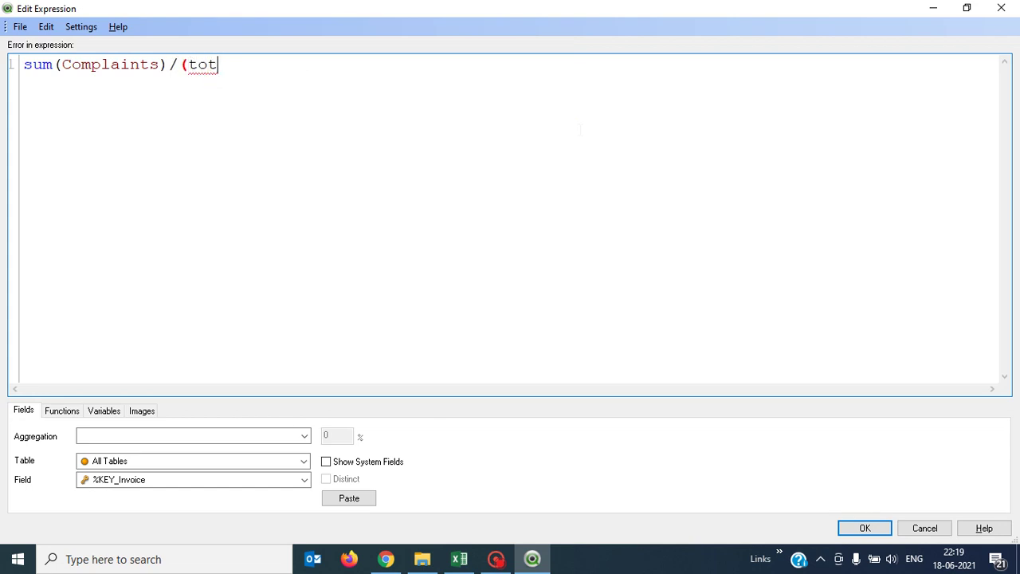
{"action": "key", "text": "BackSpace"}
{"action": "key", "text": "BackSpace"}
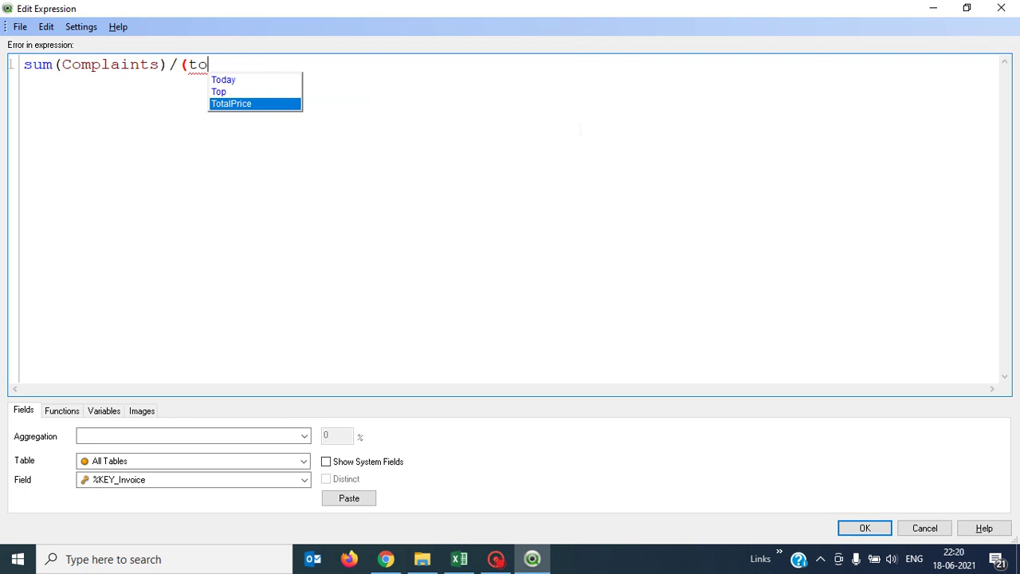
{"action": "key", "text": "BackSpace"}
{"action": "key", "text": "BackSpace"}
{"action": "key", "text": "BackSpace"}
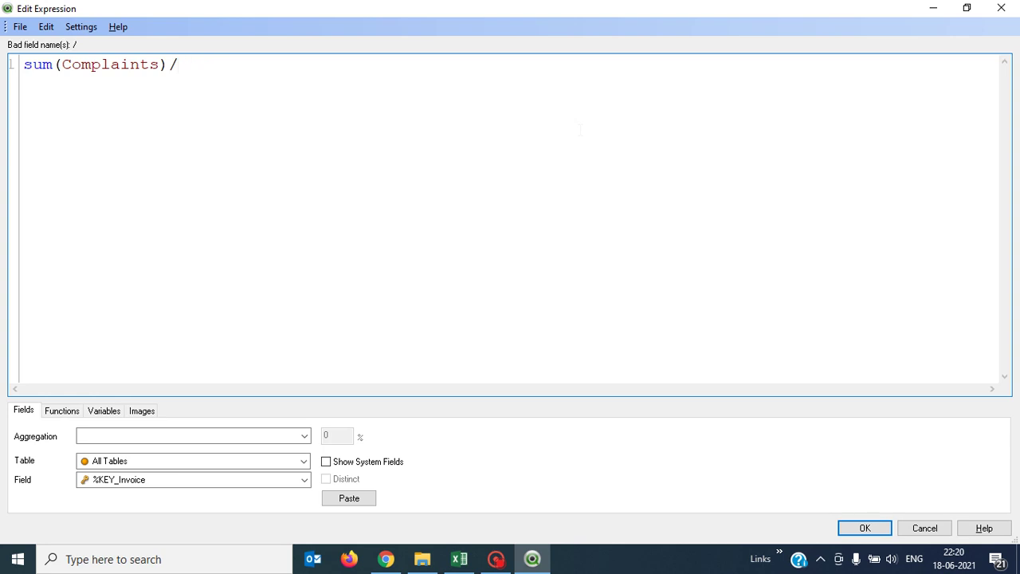
- Begin the expression's divisor as Sum(TOTAL, using the suggested Sum function and TOTAL qualifier
{"action": "type", "text": "su"}
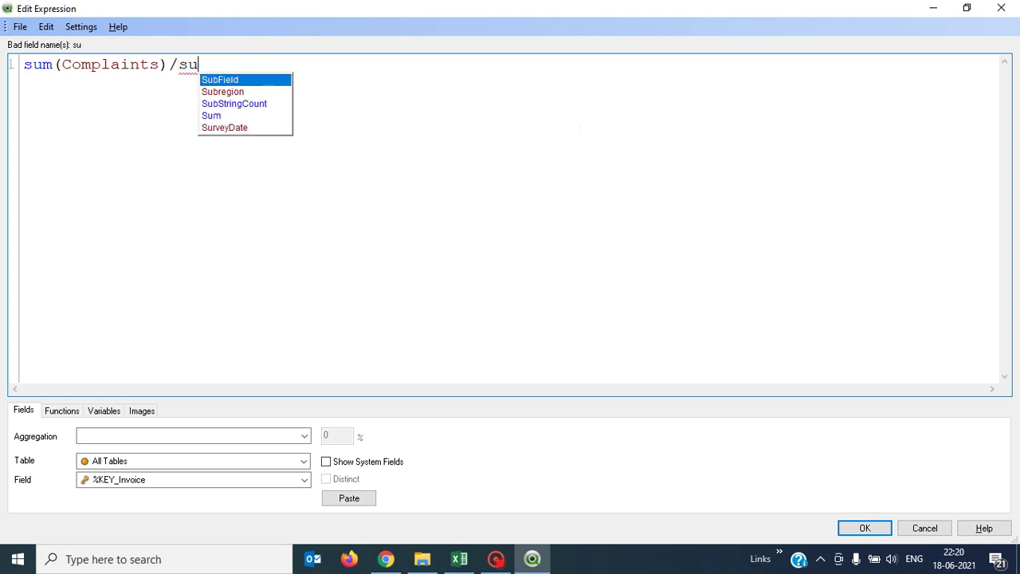
{"action": "key", "text": "Down"}
{"action": "key", "text": "Down"}
{"action": "key", "text": "Down"}
{"action": "key", "text": "Return"}
{"action": "type", "text": "(to"}
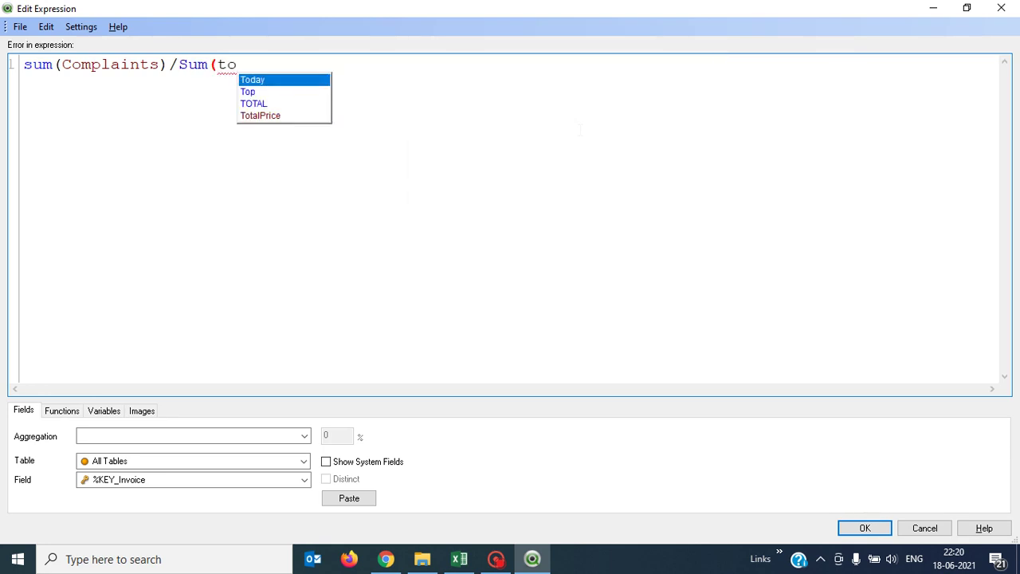
{"action": "key", "text": "Down"}
{"action": "key", "text": "Down"}
{"action": "key", "text": "Return"}
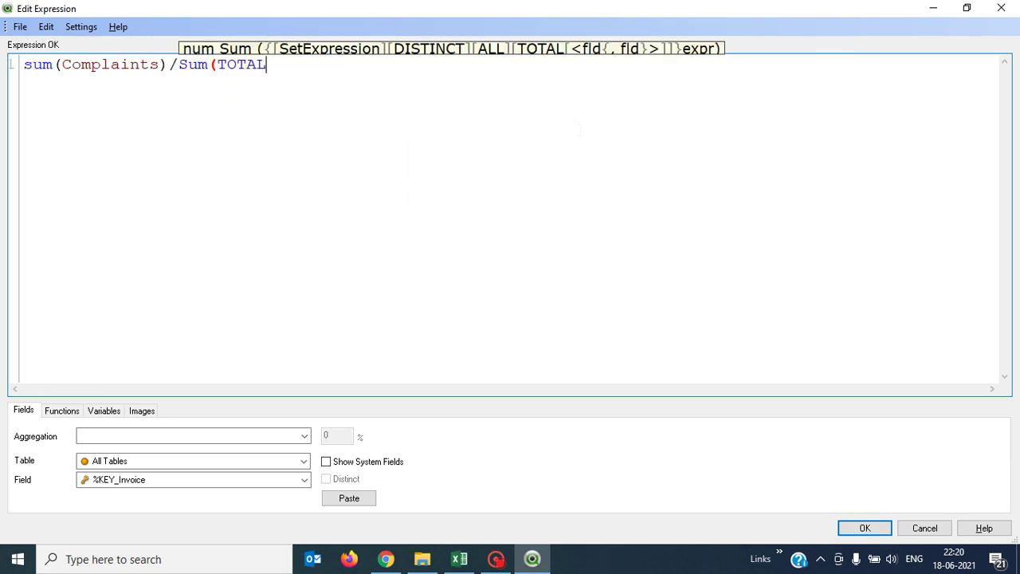
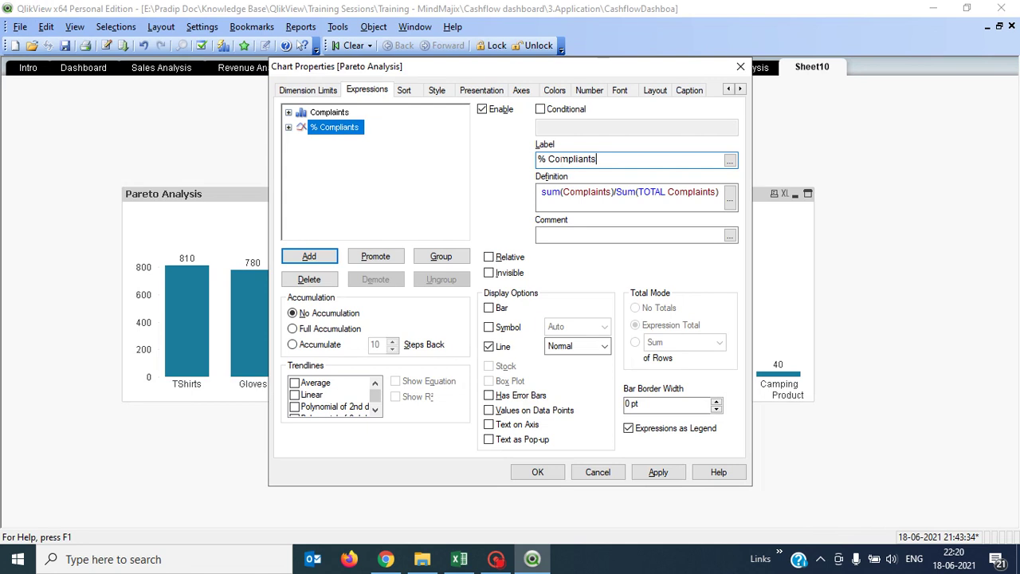
- Change the second expression's label to "%age Compliants"
{"action": "type", "text": "age"}
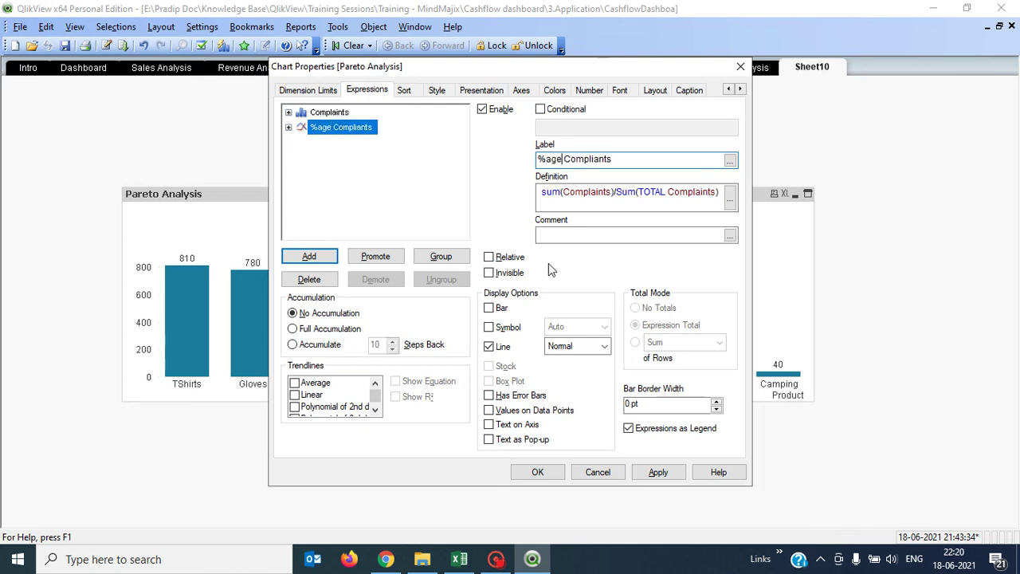
{"action": "left_click", "coordinate": [504, 159]}
{"action": "left_click", "coordinate": [504, 187]}
{"action": "left_click", "coordinate": [505, 184]}
{"action": "left_click", "coordinate": [481, 180]}
- Keep the %age Compliants expression as a Normal line and add Squares symbols to it
{"action": "left_click", "coordinate": [319, 113]}
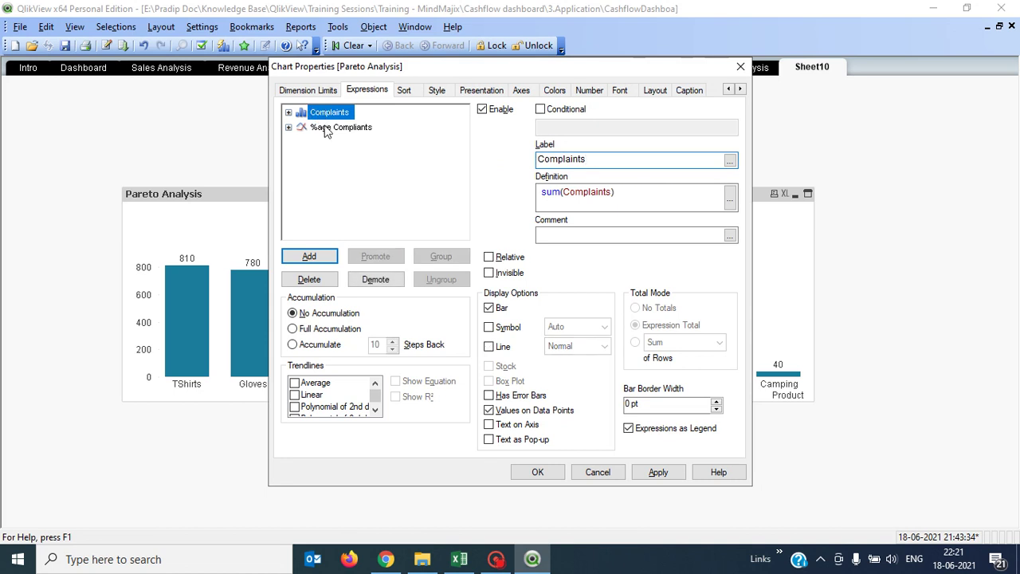
{"action": "left_click", "coordinate": [325, 129]}
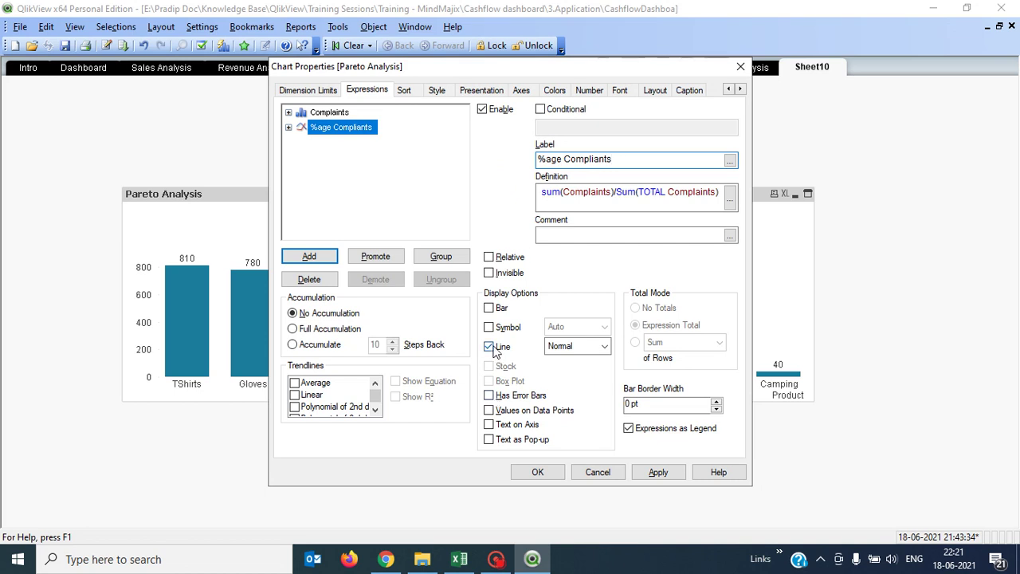
{"action": "left_click", "coordinate": [605, 346]}
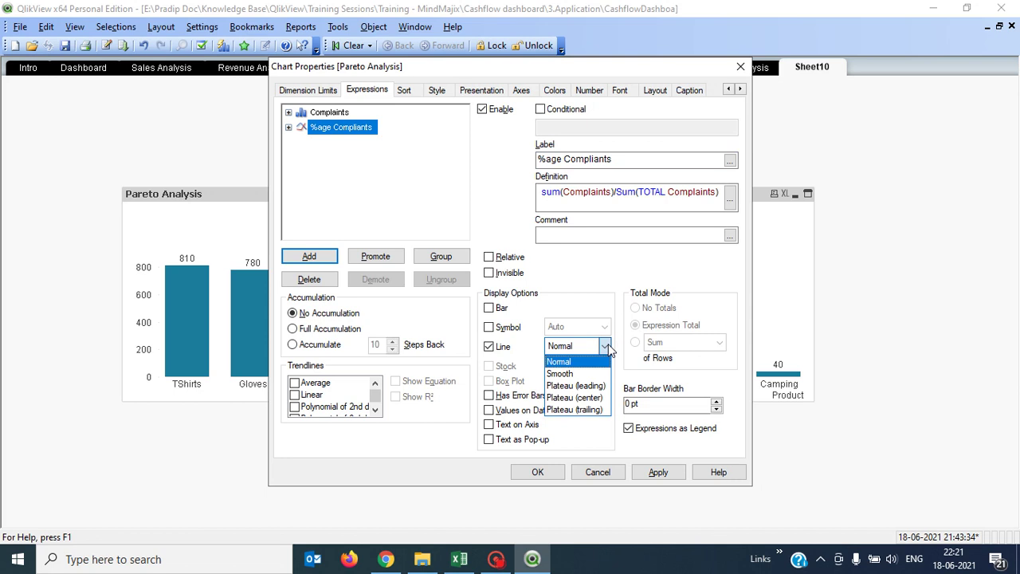
{"action": "left_click", "coordinate": [605, 347]}
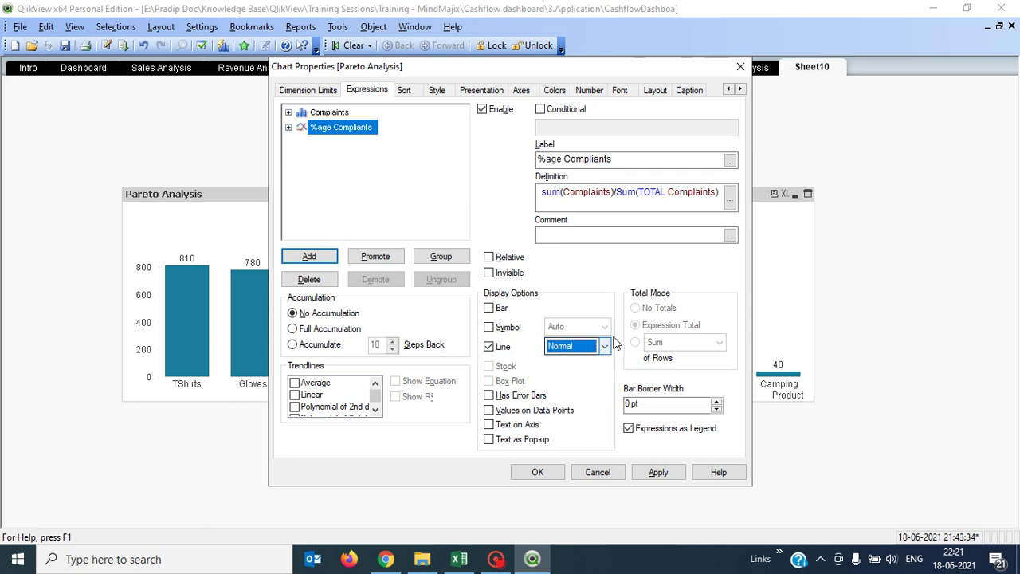
{"action": "left_click", "coordinate": [488, 328]}
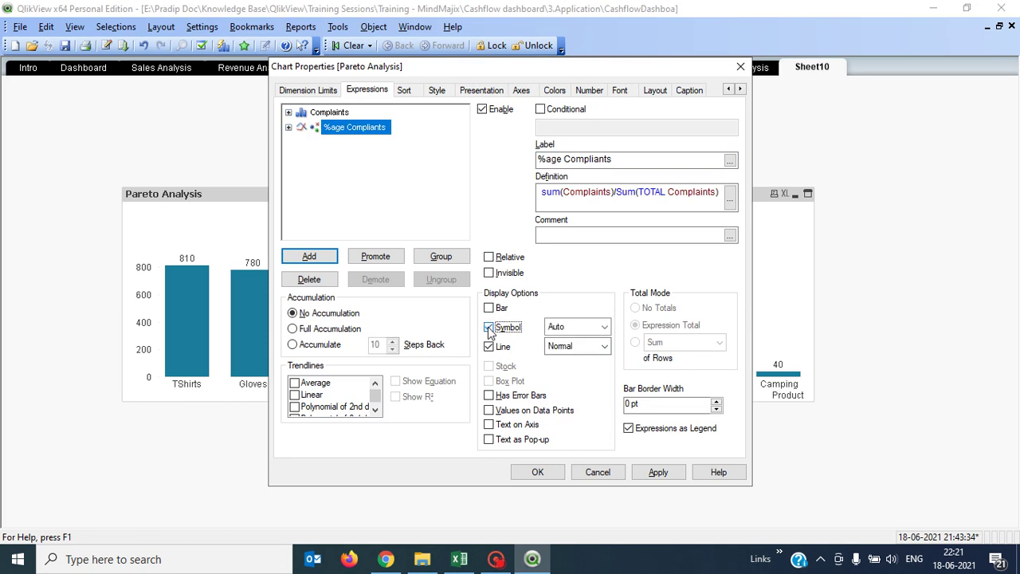
{"action": "left_click", "coordinate": [604, 327]}
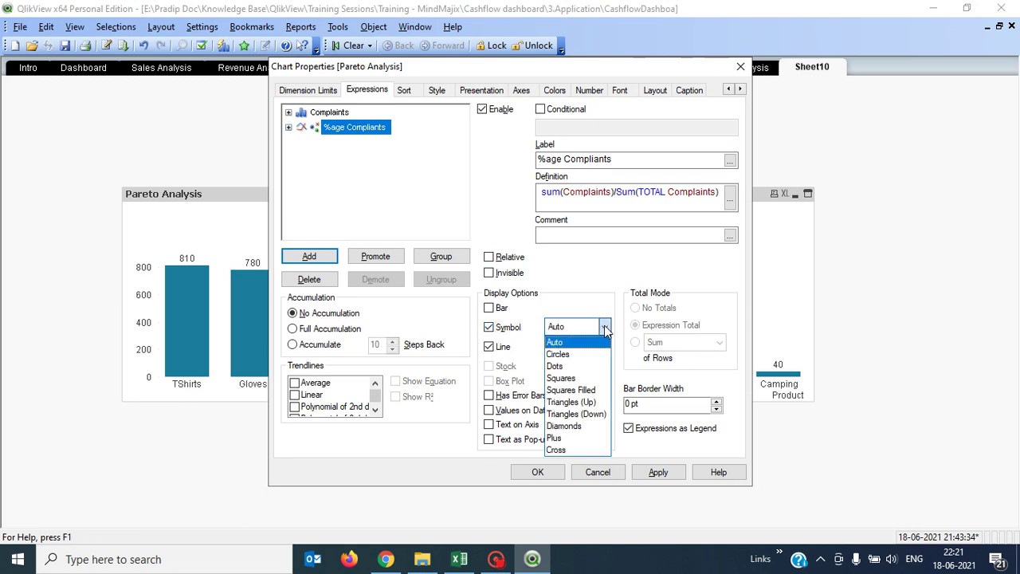
{"action": "left_click", "coordinate": [579, 378]}
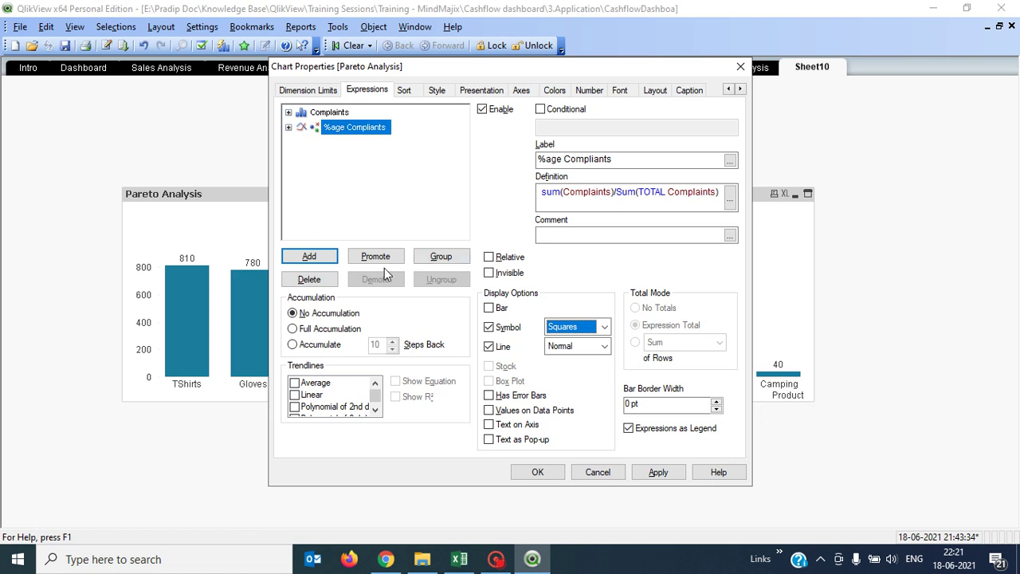
- Set the %age Compliants expression to Full Accumulation and show its values on data points
{"action": "left_click", "coordinate": [293, 330]}
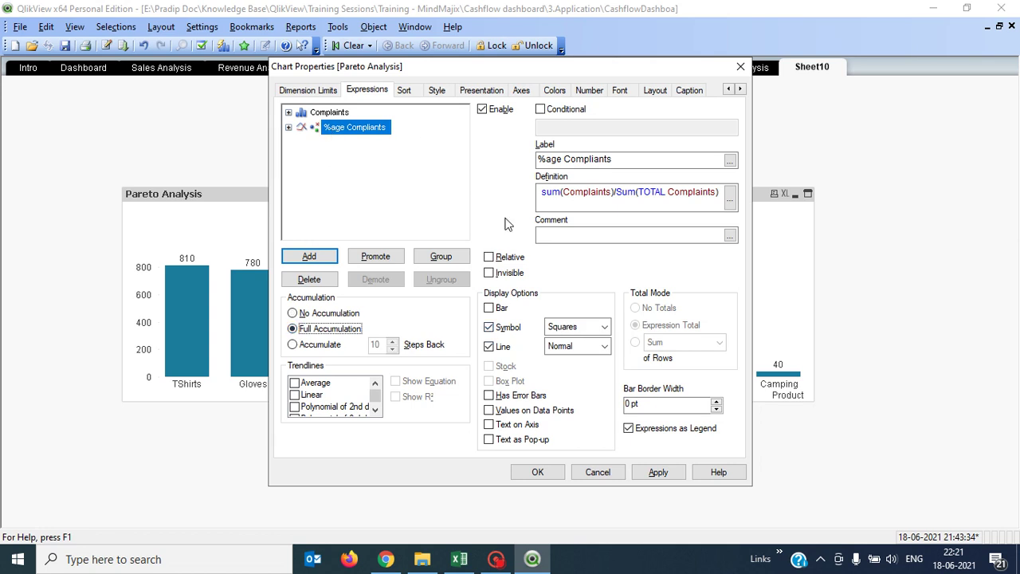
{"action": "left_click", "coordinate": [490, 413]}
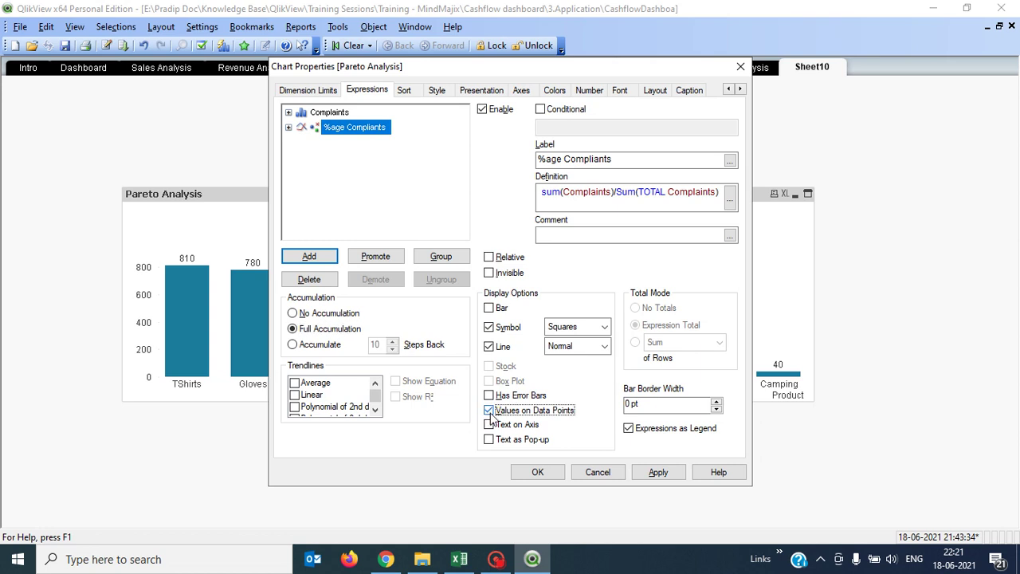
- Compare the settings of the Complaints and %age Compliants expressions, and review the Product dimension's sort order
{"action": "left_click", "coordinate": [319, 116]}
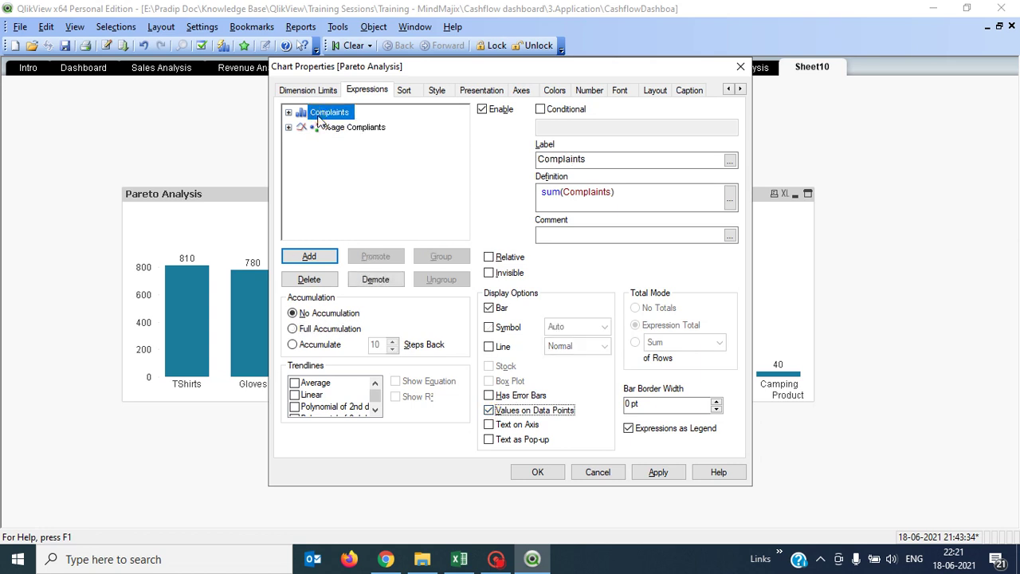
{"action": "left_click", "coordinate": [331, 128]}
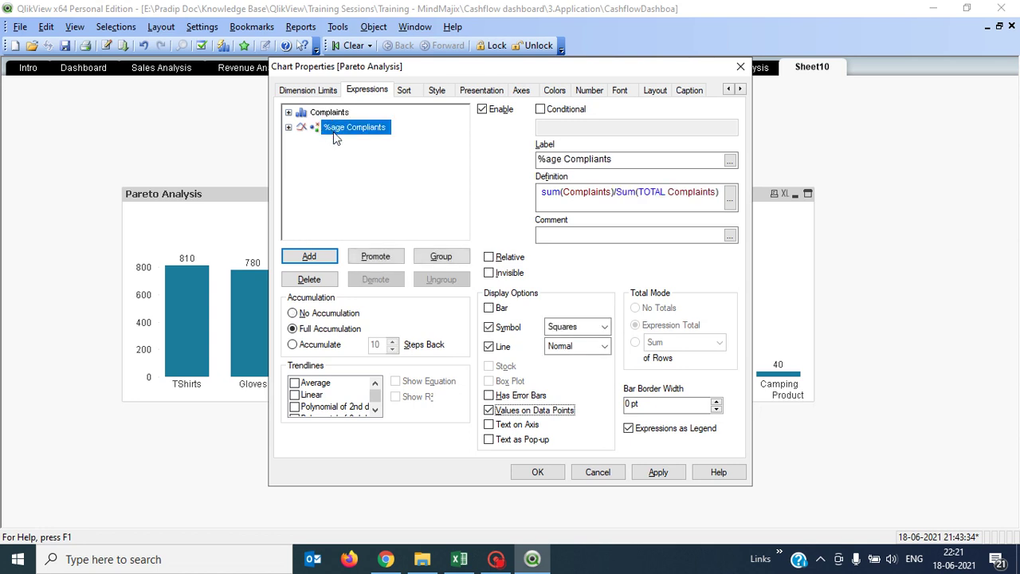
{"action": "left_click", "coordinate": [341, 115]}
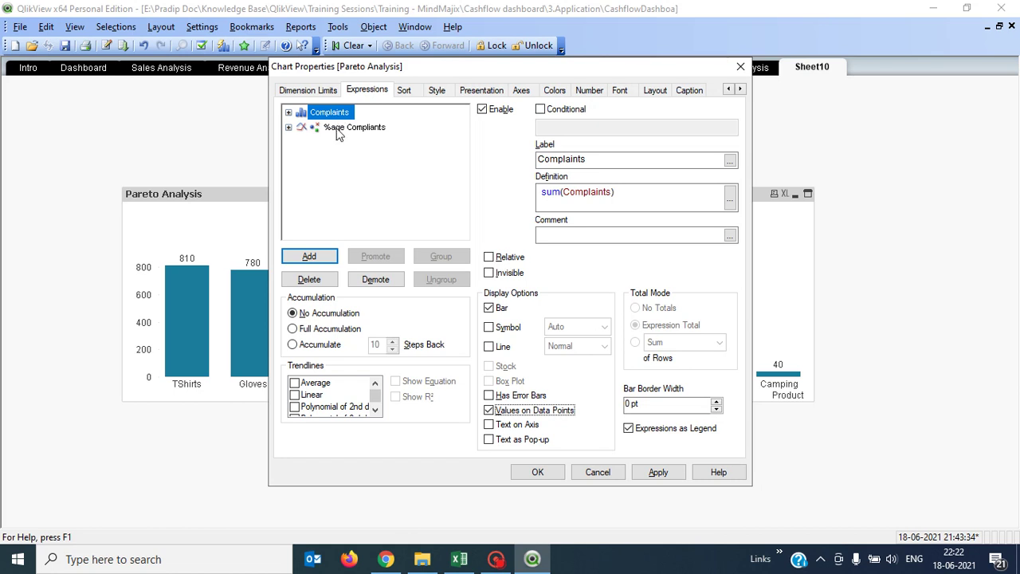
{"action": "left_click", "coordinate": [336, 133]}
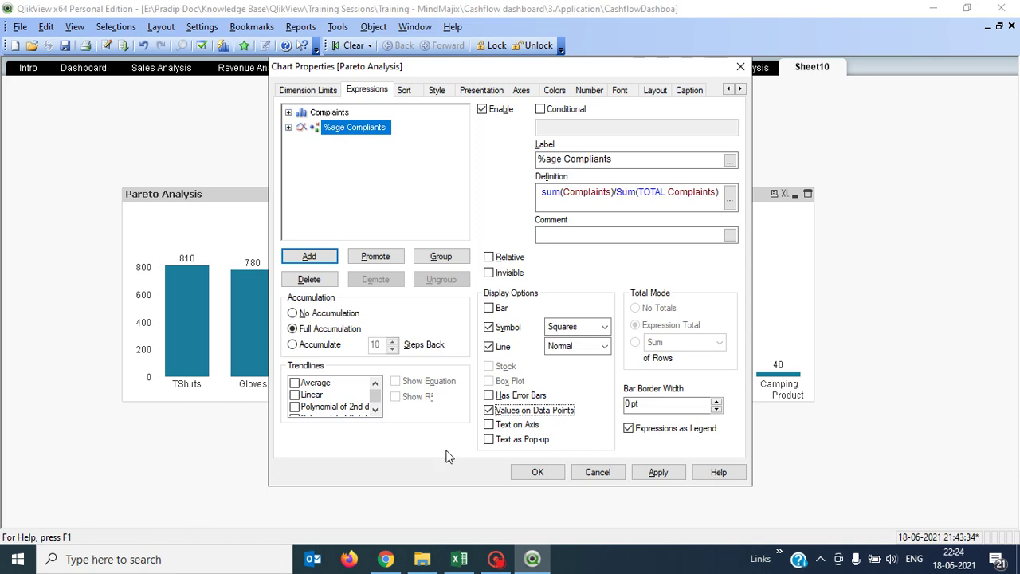
{"action": "left_click", "coordinate": [338, 112]}
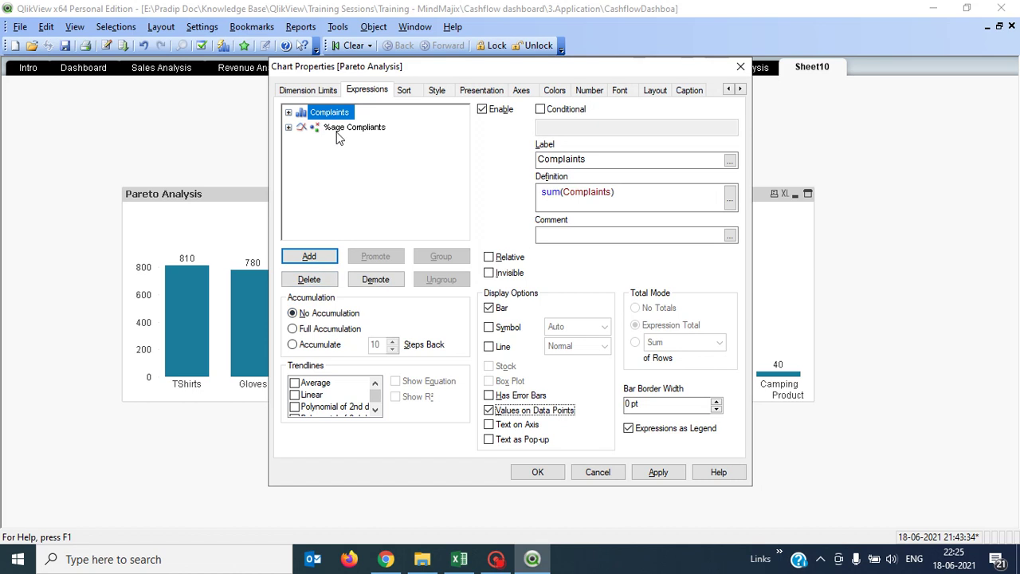
{"action": "left_click", "coordinate": [338, 132]}
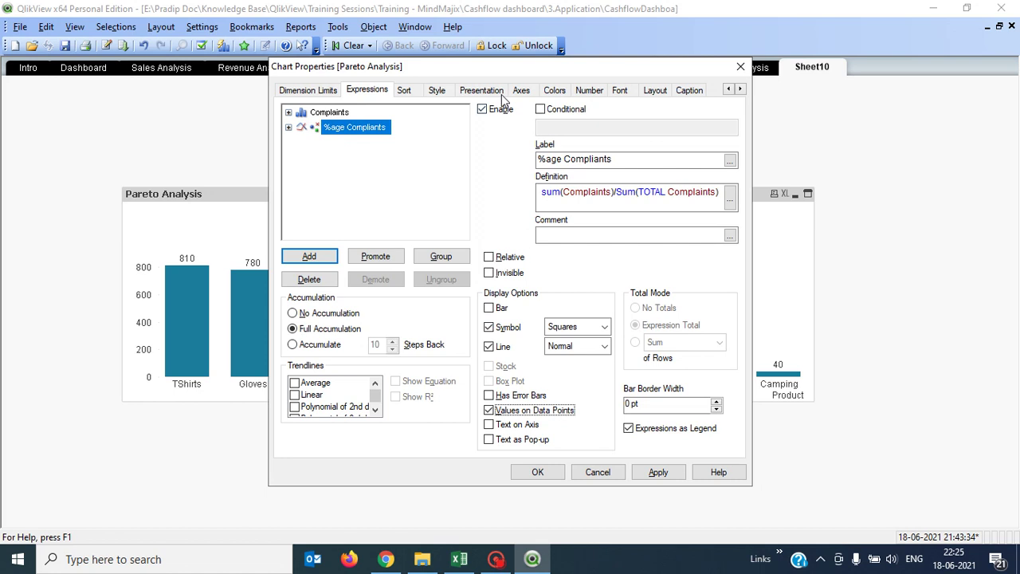
{"action": "left_click", "coordinate": [418, 95]}
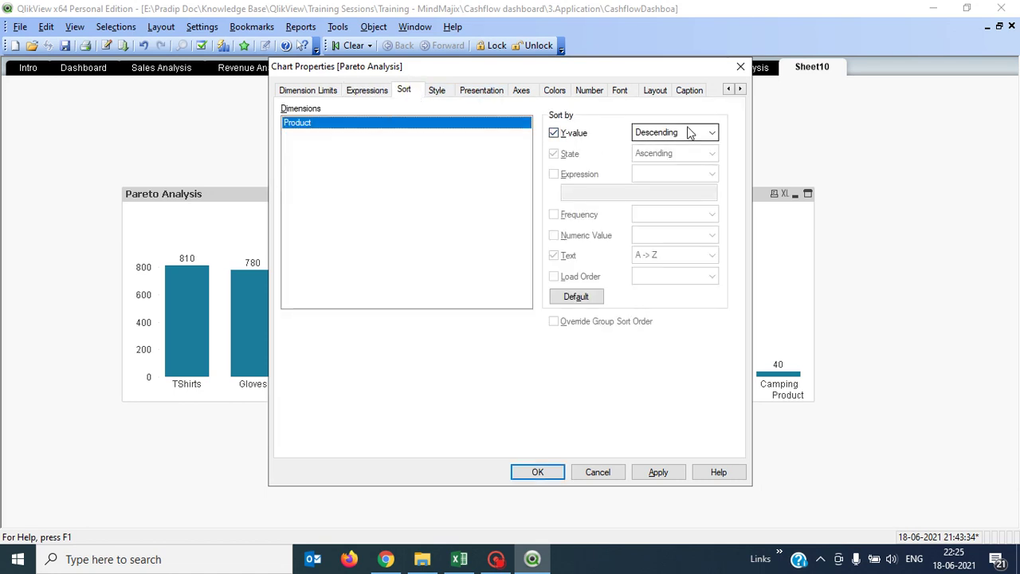
- Position the %age Compliants expression axis at Right (Top) and apply the changes to the Pareto Analysis chart
{"action": "left_click", "coordinate": [524, 91]}
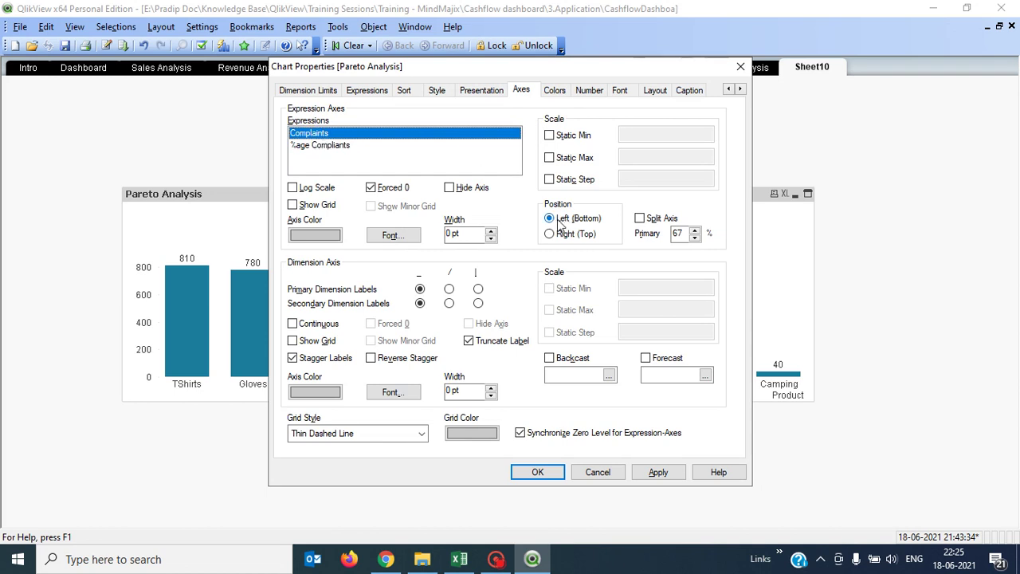
{"action": "left_click", "coordinate": [320, 146]}
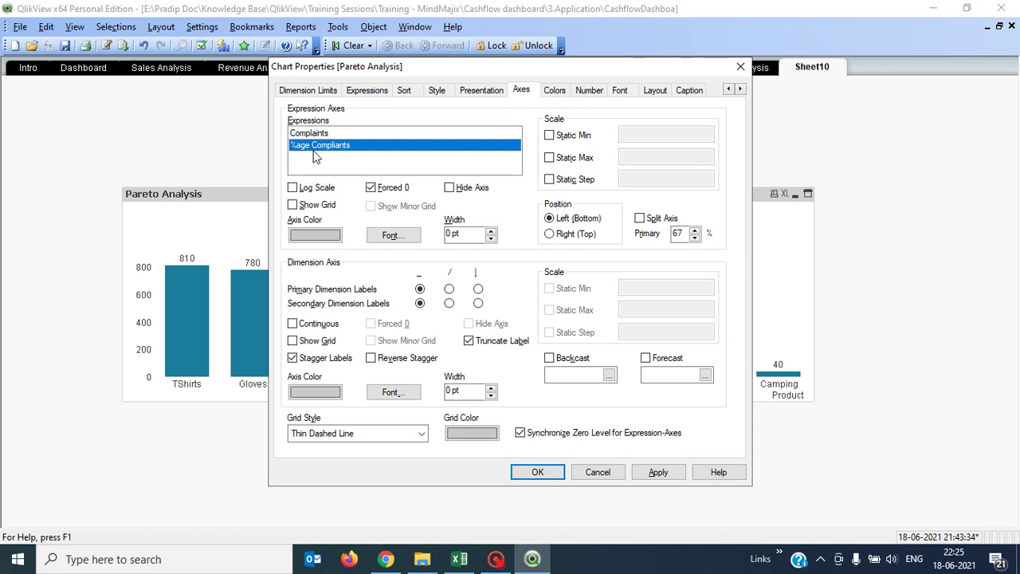
{"action": "left_click", "coordinate": [549, 234]}
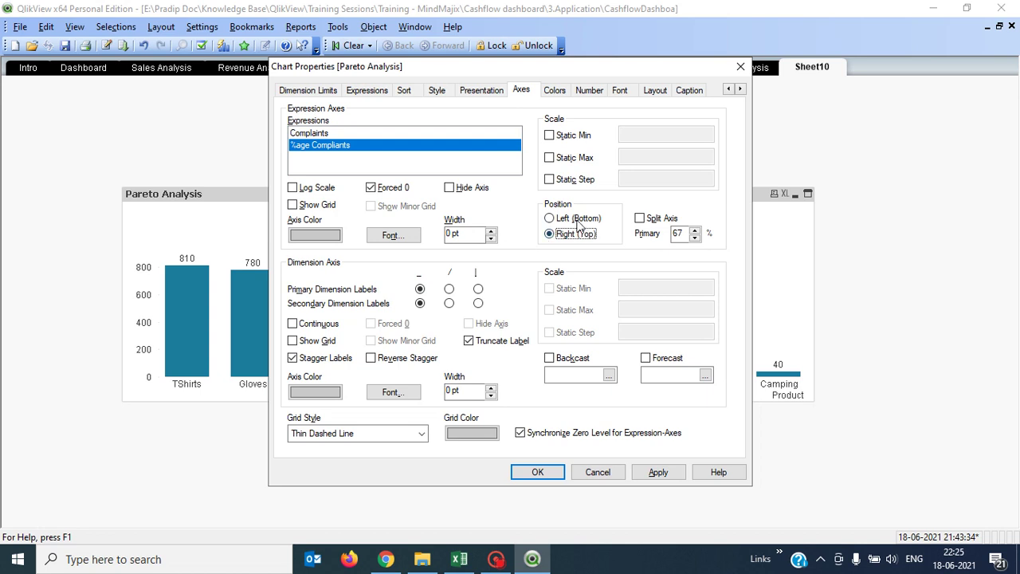
{"action": "left_click", "coordinate": [650, 93]}
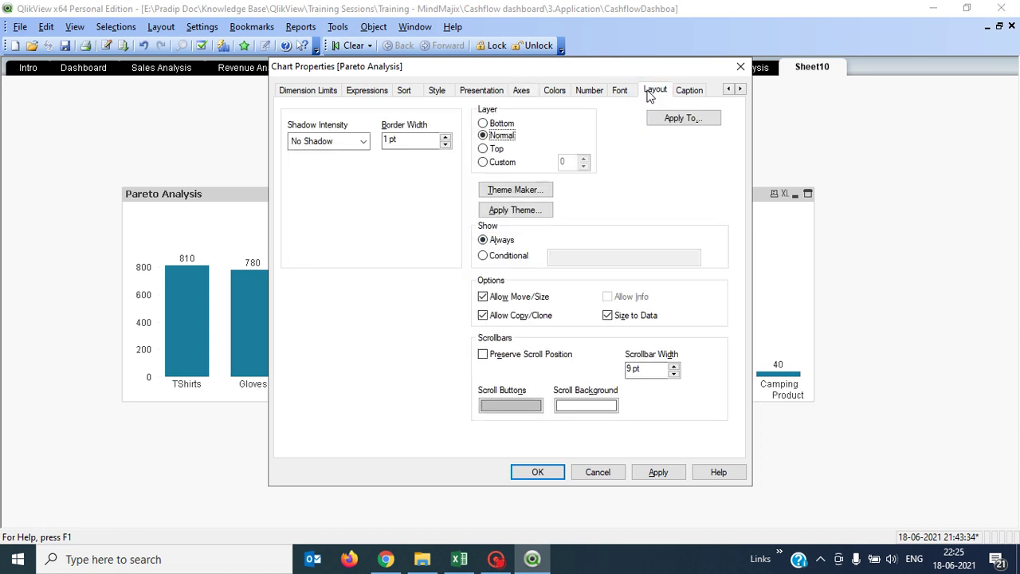
{"action": "left_click", "coordinate": [591, 91]}
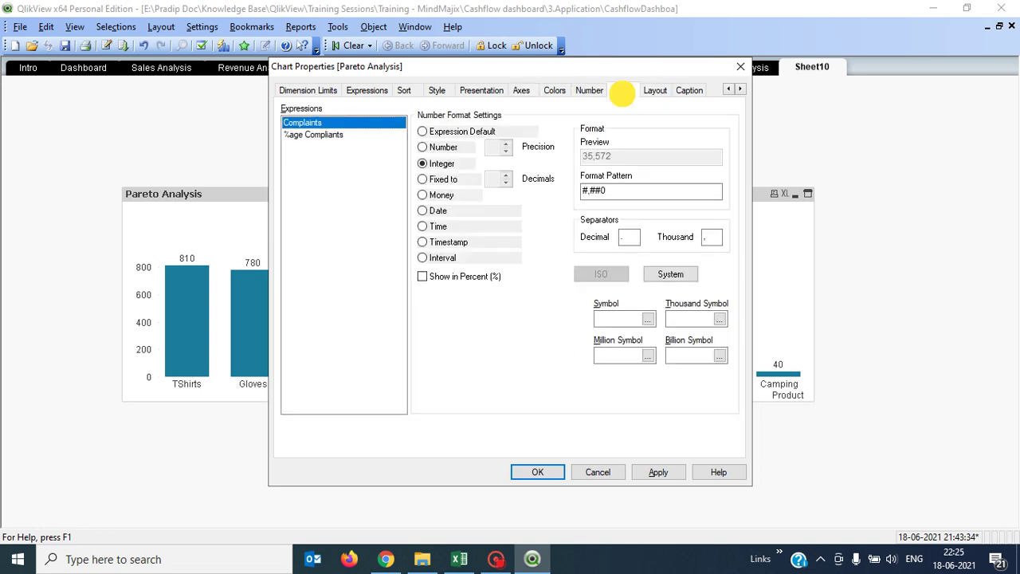
{"action": "left_click", "coordinate": [621, 91]}
{"action": "left_click", "coordinate": [549, 91]}
{"action": "left_click", "coordinate": [522, 92]}
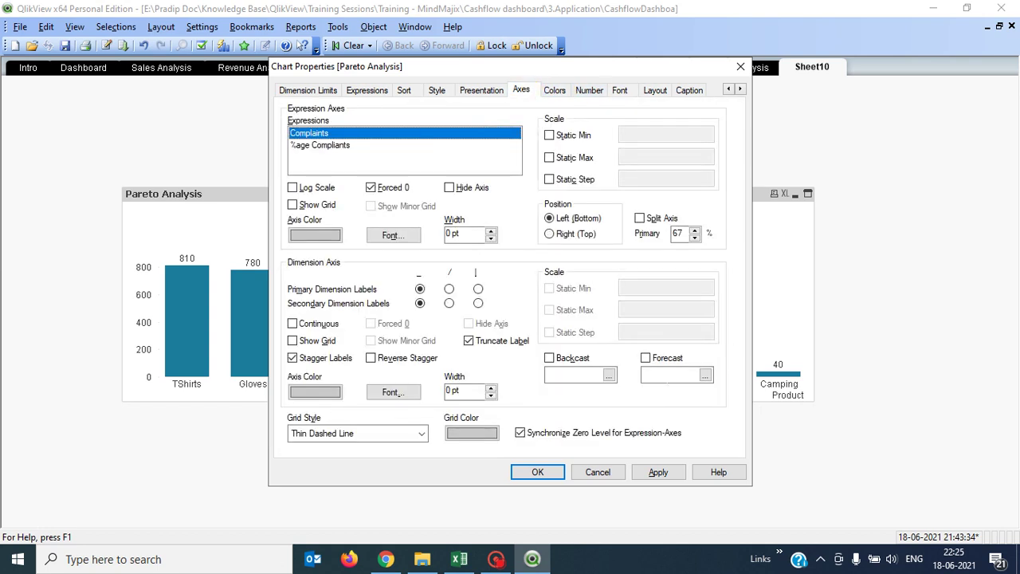
{"action": "left_click", "coordinate": [658, 472]}
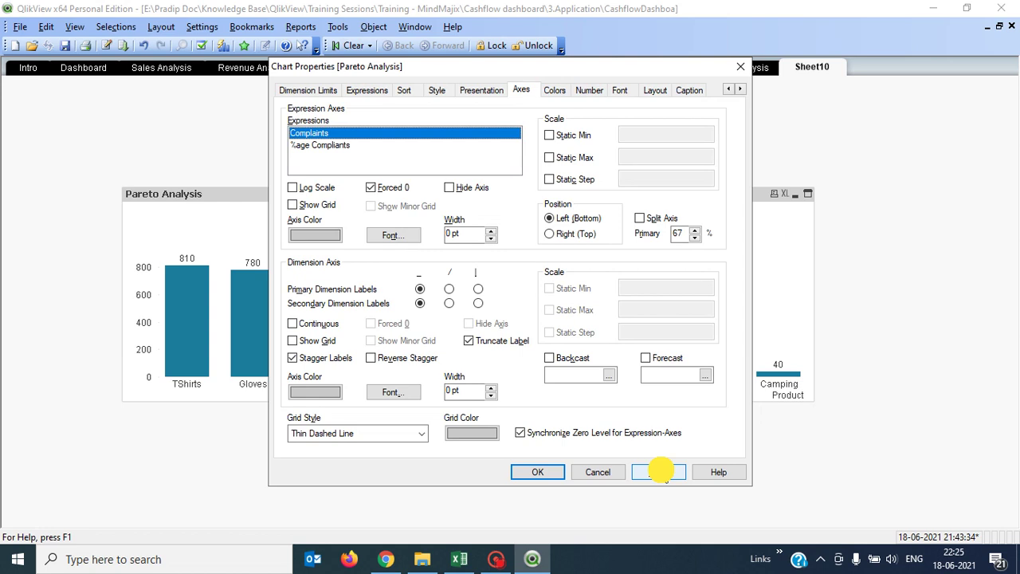
{"action": "left_click", "coordinate": [537, 471]}
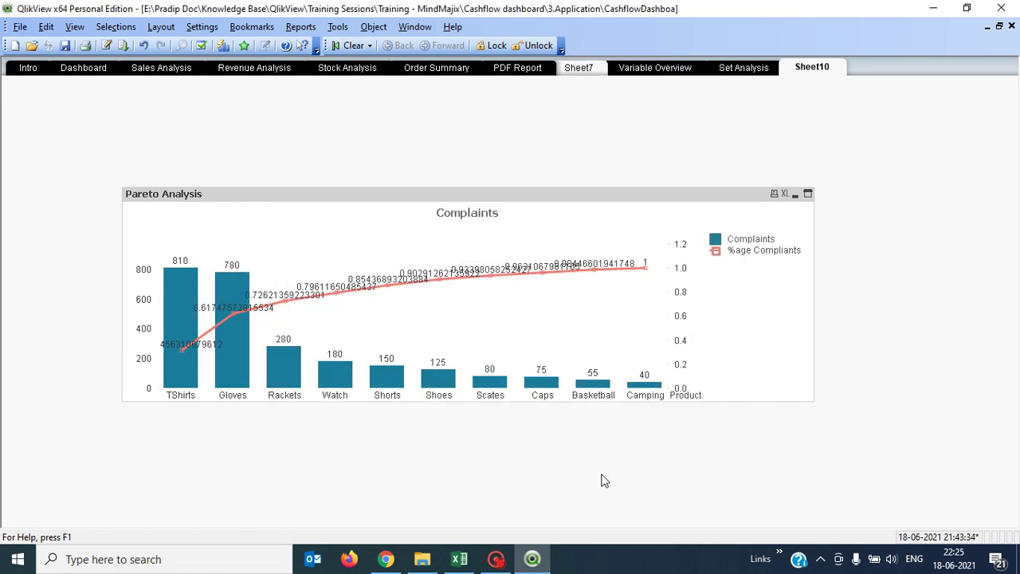
- Stop showing values on data points for the %age Compliants expression of the Pareto Analysis chart, and apply the change
{"action": "right_click", "coordinate": [562, 200]}
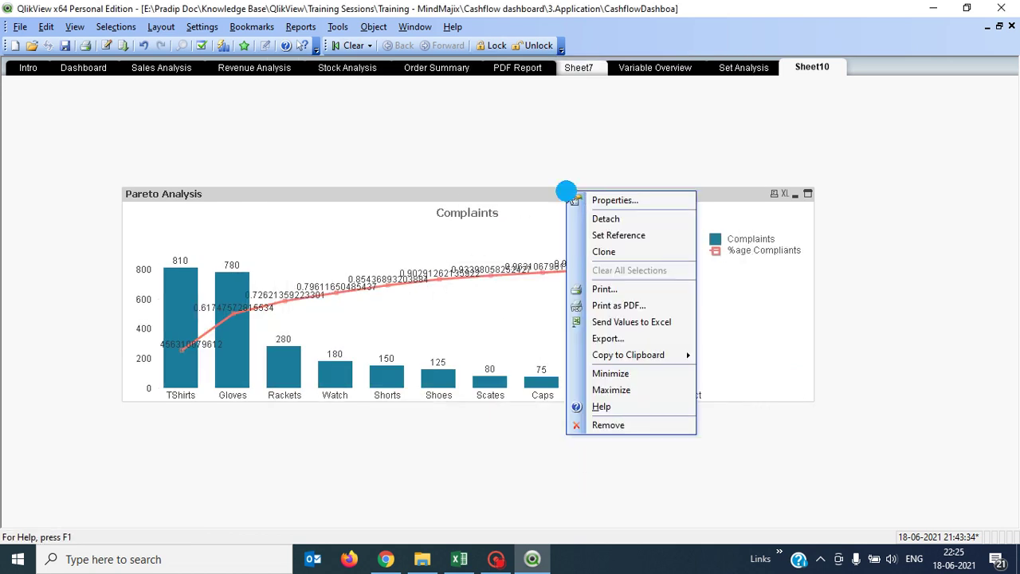
{"action": "left_click", "coordinate": [597, 200]}
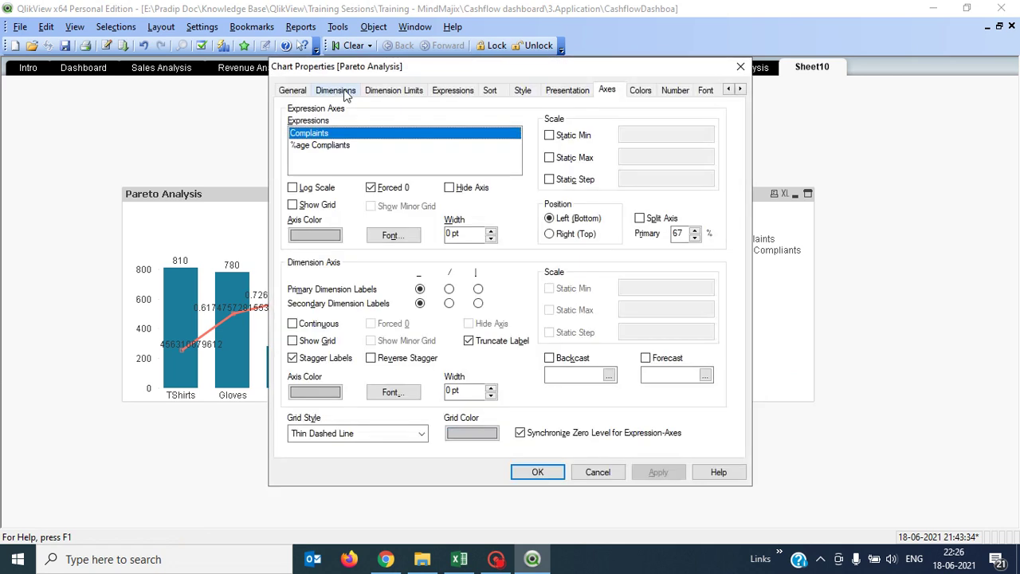
{"action": "left_click", "coordinate": [444, 92]}
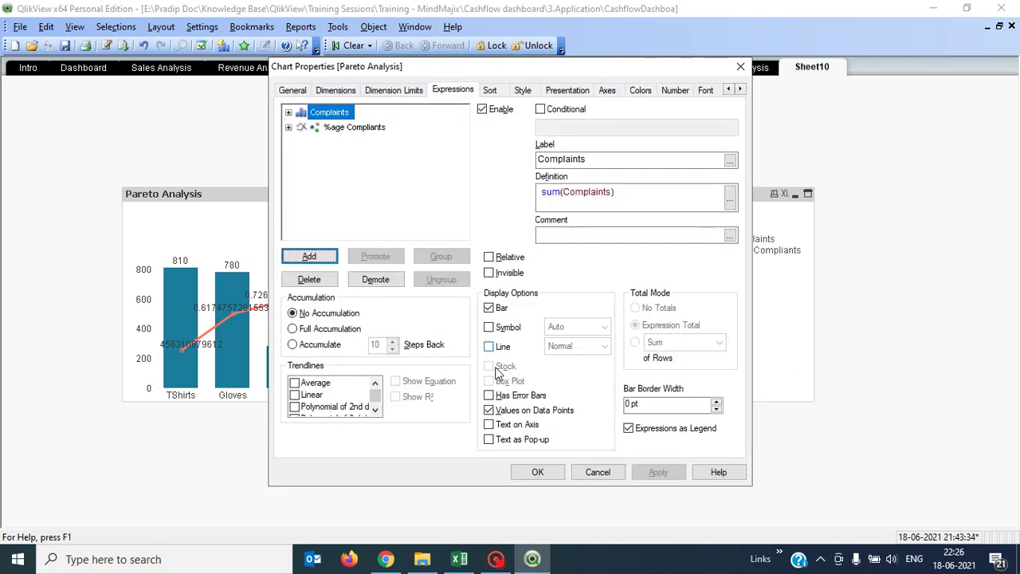
{"action": "left_click", "coordinate": [488, 410]}
{"action": "left_click", "coordinate": [489, 410]}
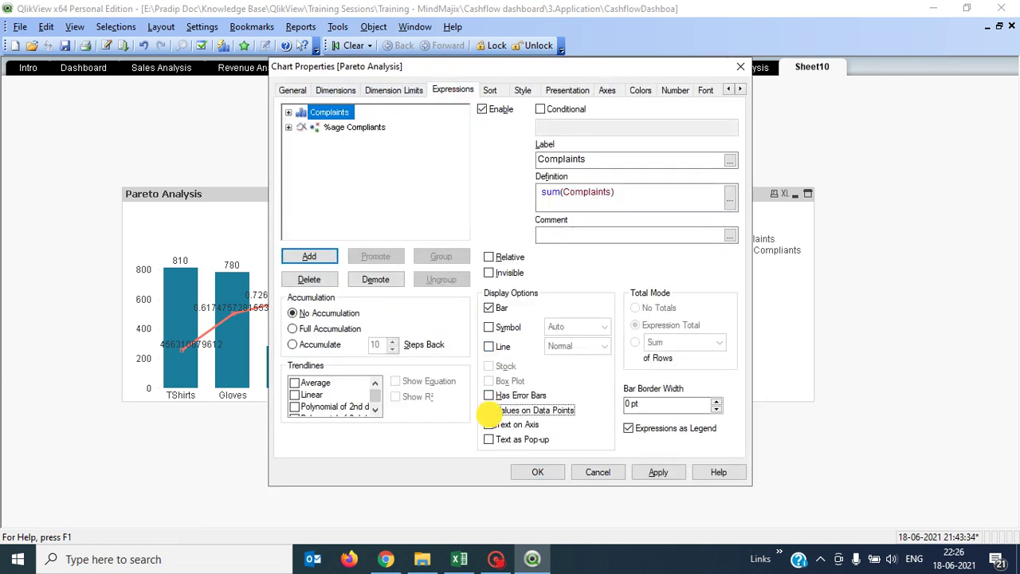
{"action": "left_click", "coordinate": [341, 129]}
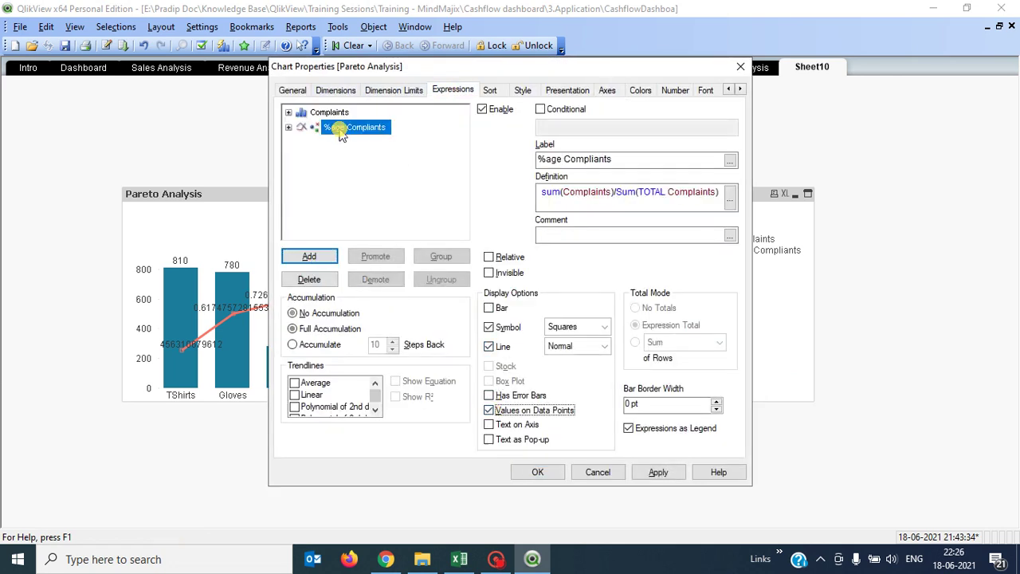
{"action": "left_click", "coordinate": [488, 410]}
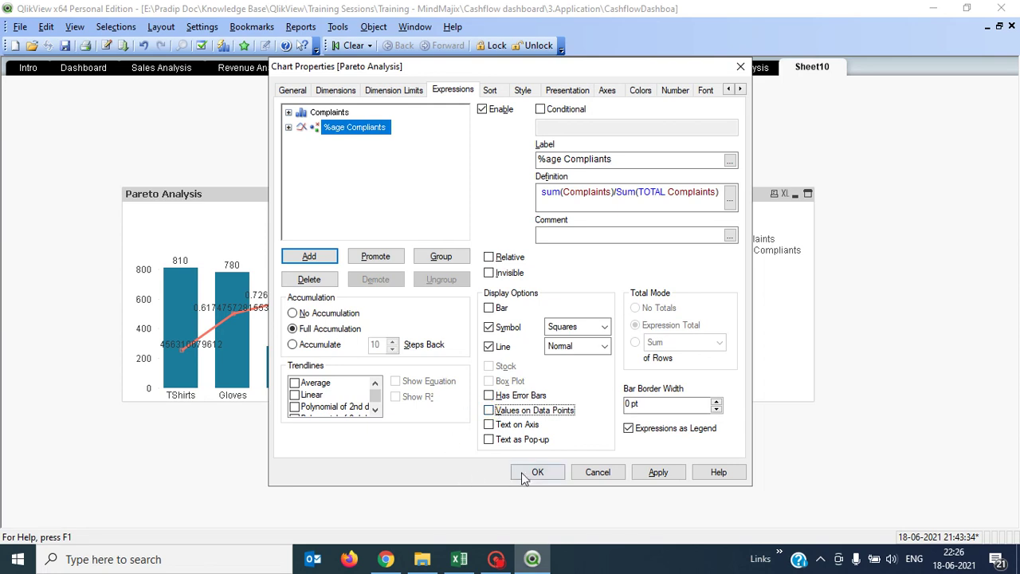
{"action": "left_click_drag", "start_coordinate": [430, 69], "coordinate": [645, 41]}
{"action": "left_click", "coordinate": [731, 444]}
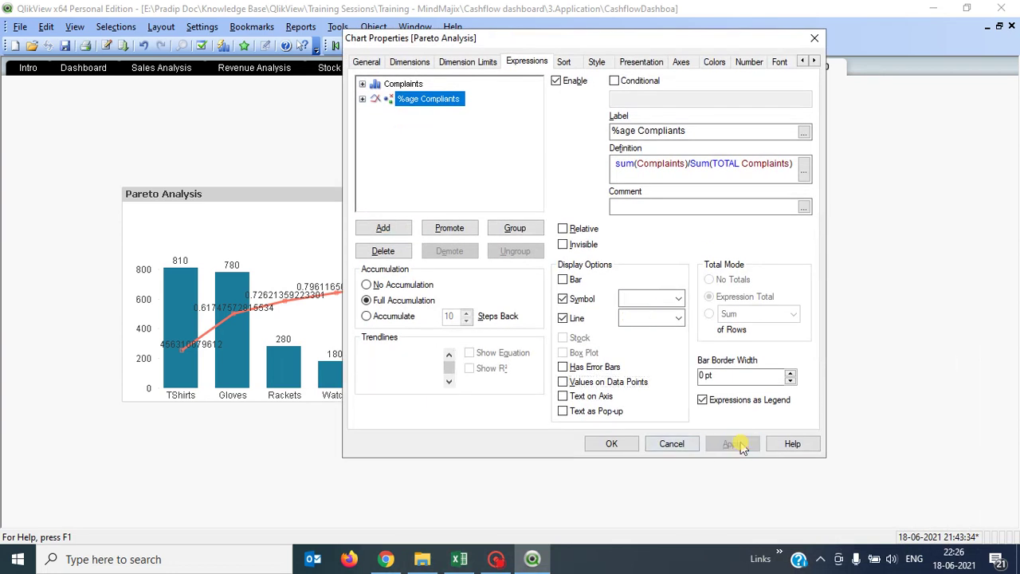
{"action": "left_click", "coordinate": [612, 444]}
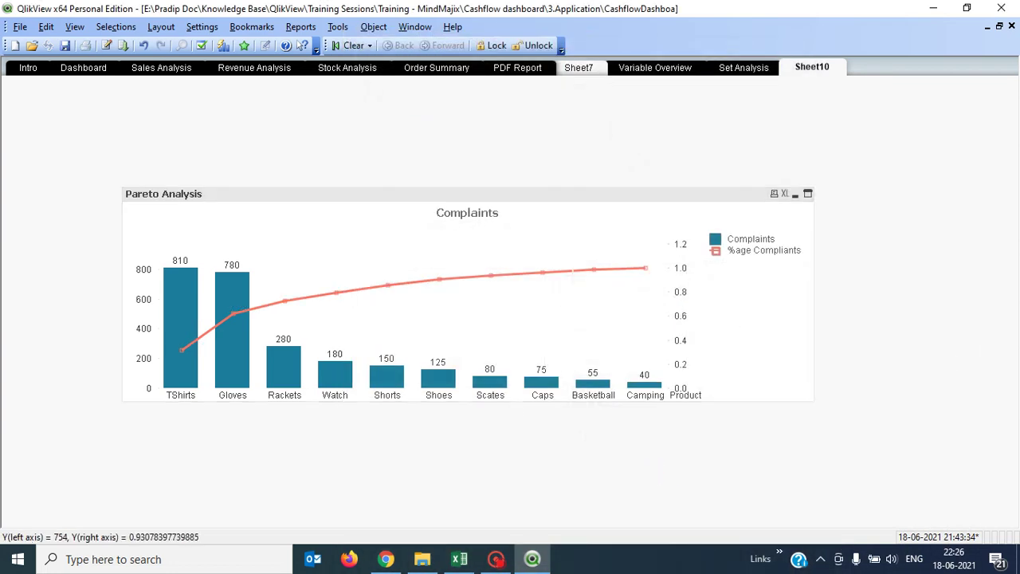
- Format the %age Compliants expression as Integer shown in percent in the Pareto Analysis chart
{"action": "mouse_move", "coordinate": [543, 273]}
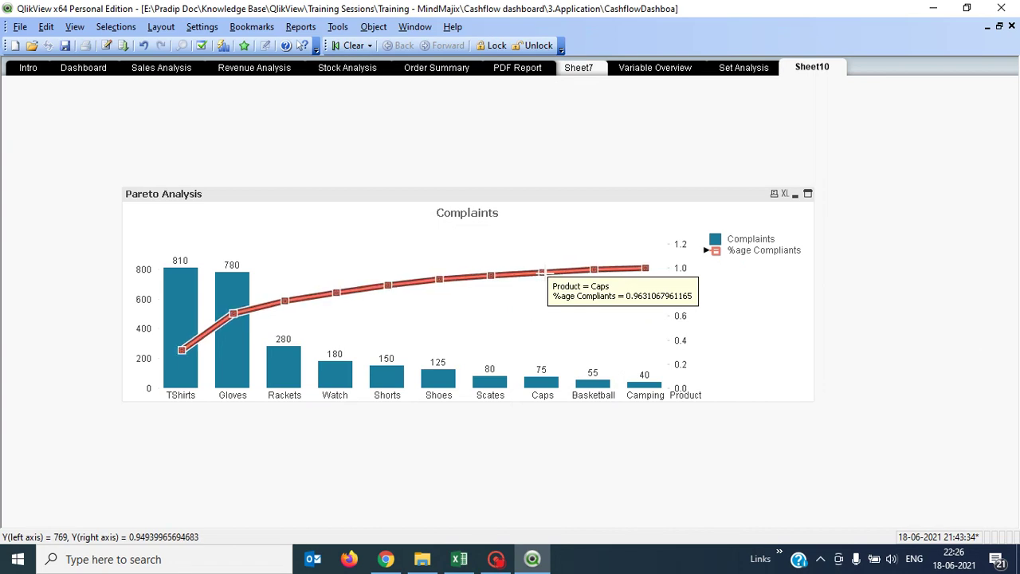
{"action": "right_click", "coordinate": [615, 194]}
{"action": "left_click", "coordinate": [661, 201]}
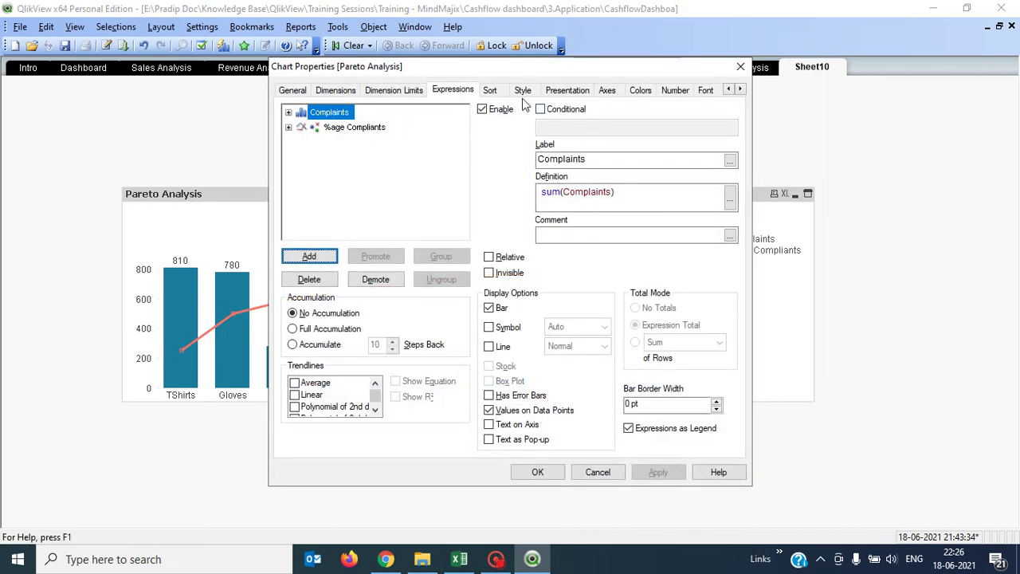
{"action": "left_click", "coordinate": [668, 90]}
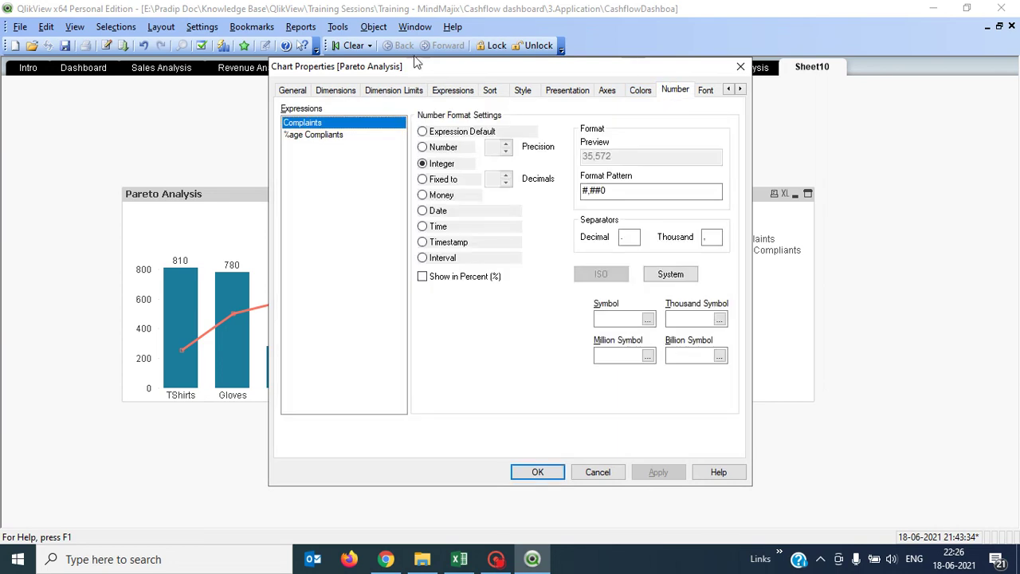
{"action": "left_click", "coordinate": [303, 136]}
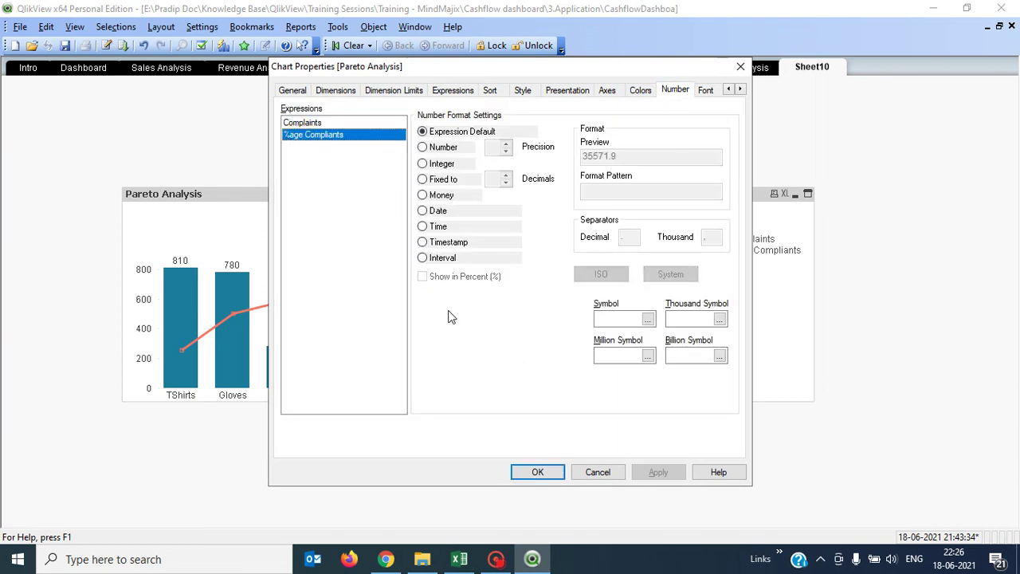
{"action": "left_click", "coordinate": [437, 165]}
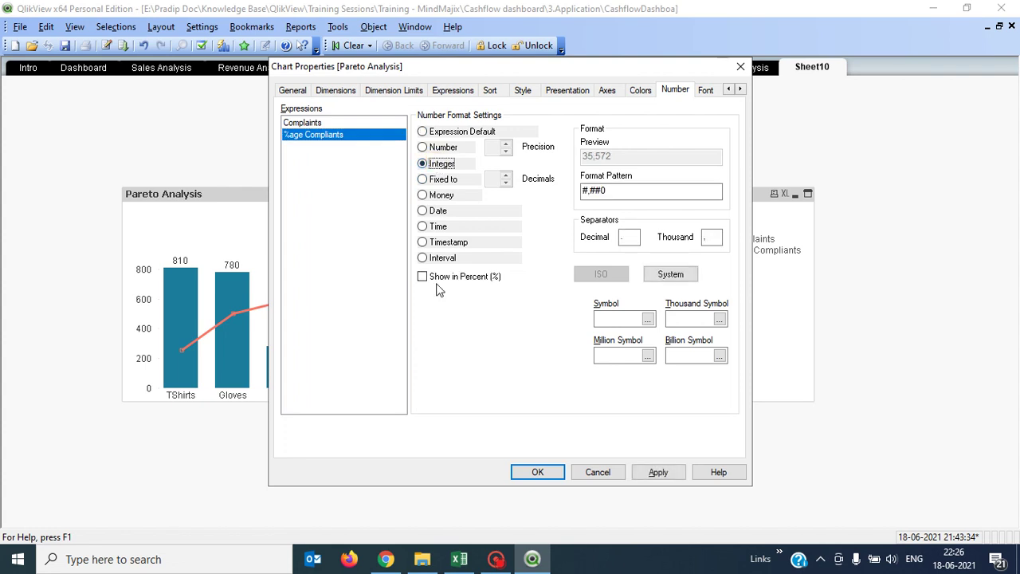
{"action": "left_click", "coordinate": [434, 279]}
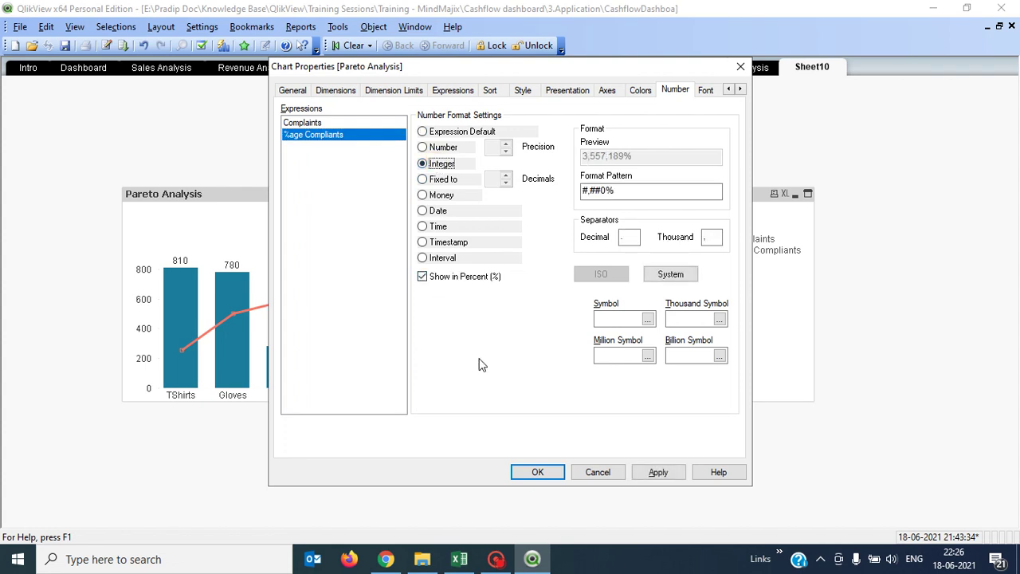
{"action": "left_click", "coordinate": [549, 475]}
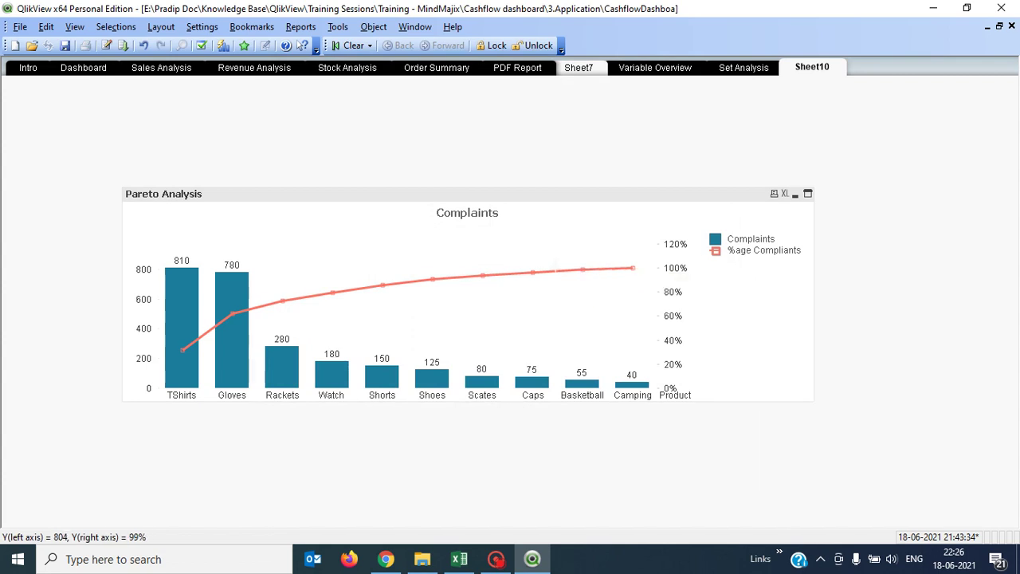
- Review the number format settings of the %age Compliants expression
{"action": "mouse_move", "coordinate": [186, 348]}
{"action": "right_click", "coordinate": [543, 197]}
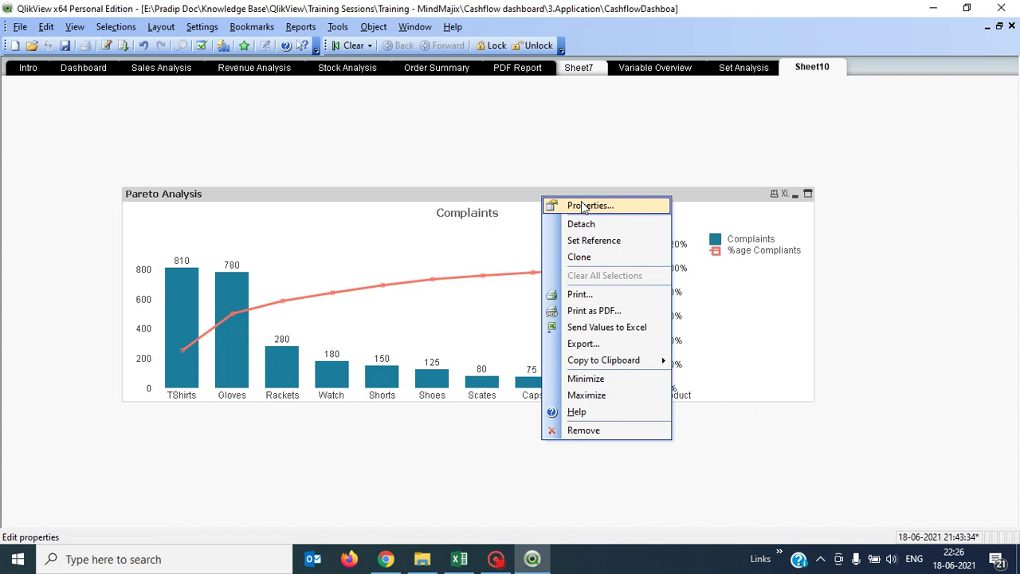
{"action": "left_click", "coordinate": [593, 205]}
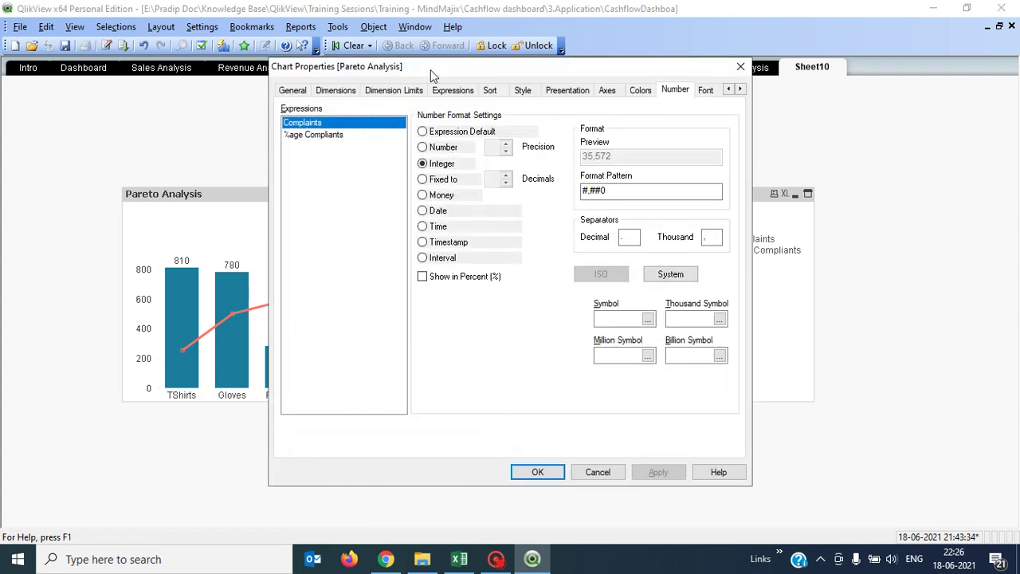
{"action": "left_click", "coordinate": [306, 136]}
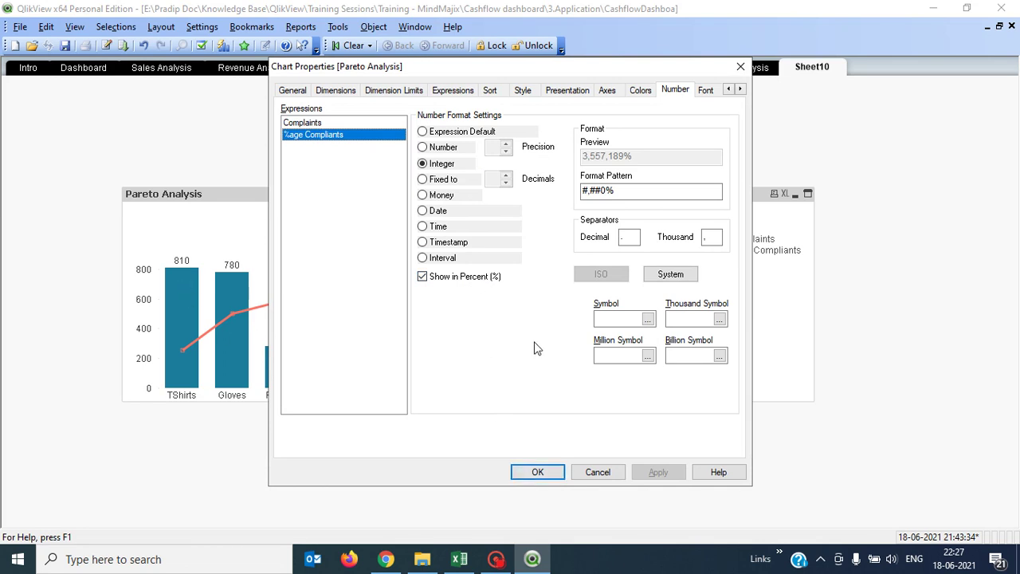
{"action": "left_click", "coordinate": [530, 471]}
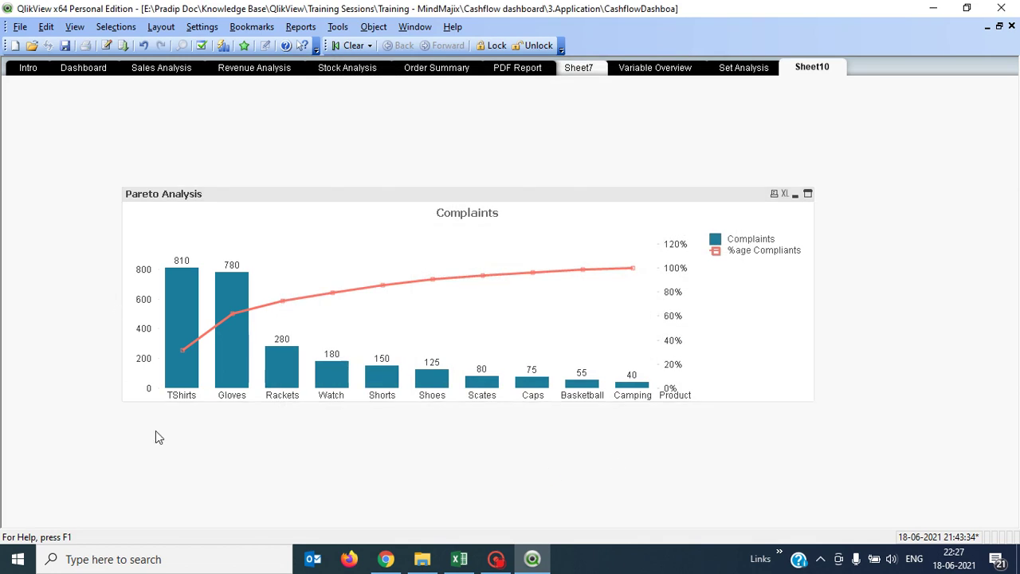
- Examine the complaint bars and the cumulative percentage line points for the products in the Pareto Analysis chart
{"action": "mouse_move", "coordinate": [177, 380]}
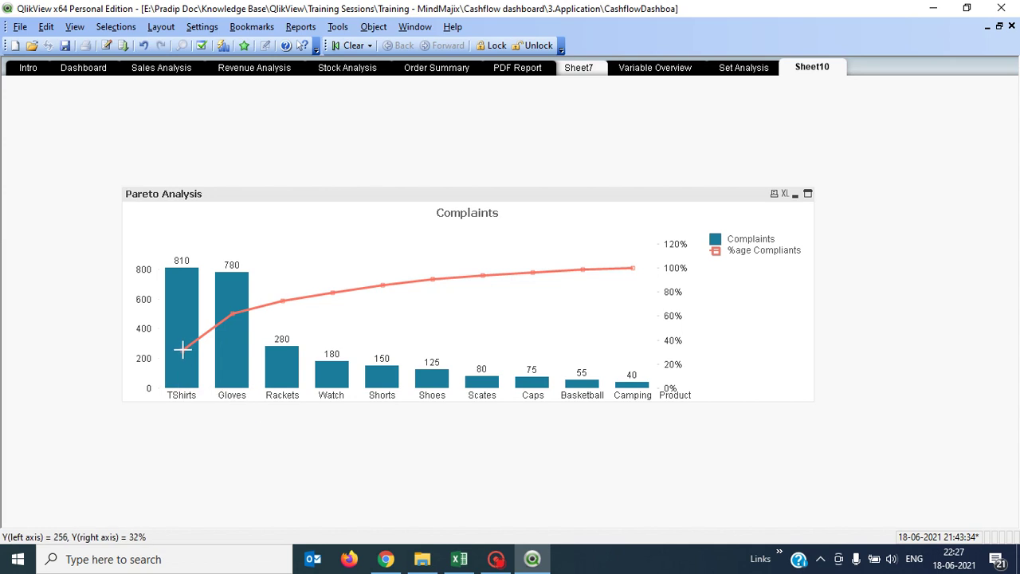
{"action": "mouse_move", "coordinate": [182, 349]}
{"action": "mouse_move", "coordinate": [633, 269]}
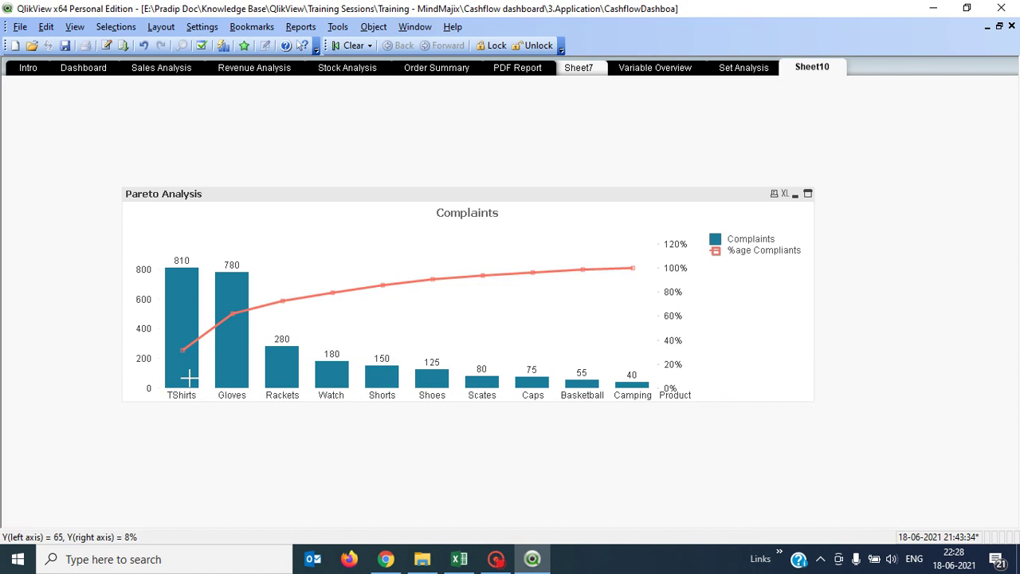
{"action": "mouse_move", "coordinate": [178, 294]}
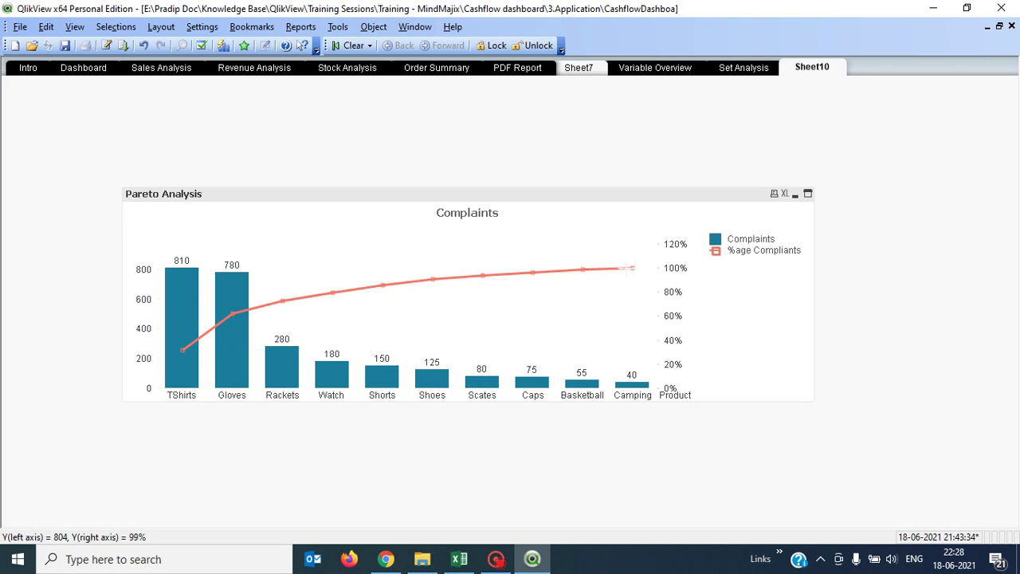
{"action": "mouse_move", "coordinate": [582, 269]}
{"action": "mouse_move", "coordinate": [483, 275]}
{"action": "mouse_move", "coordinate": [281, 301]}
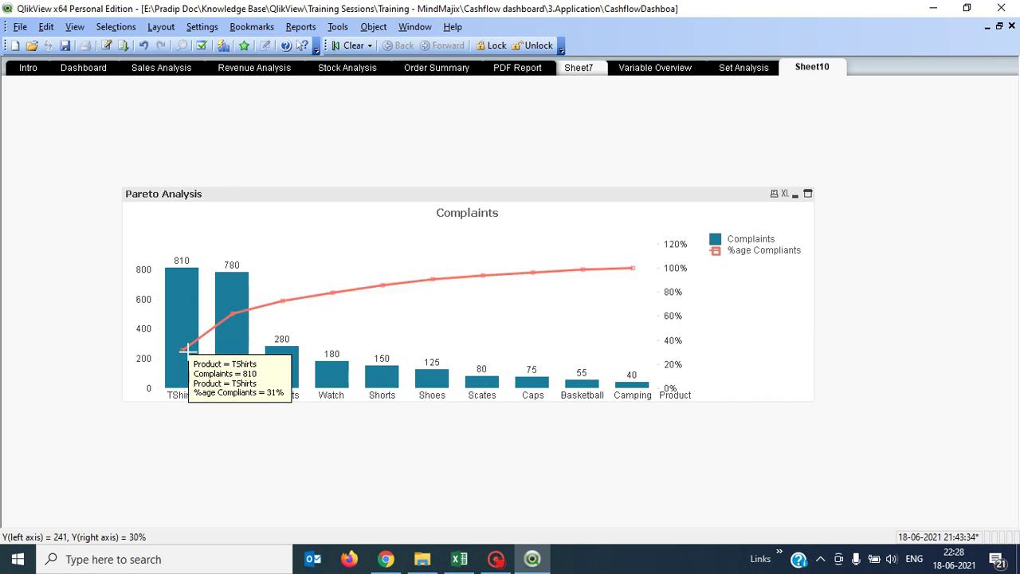
{"action": "mouse_move", "coordinate": [232, 312]}
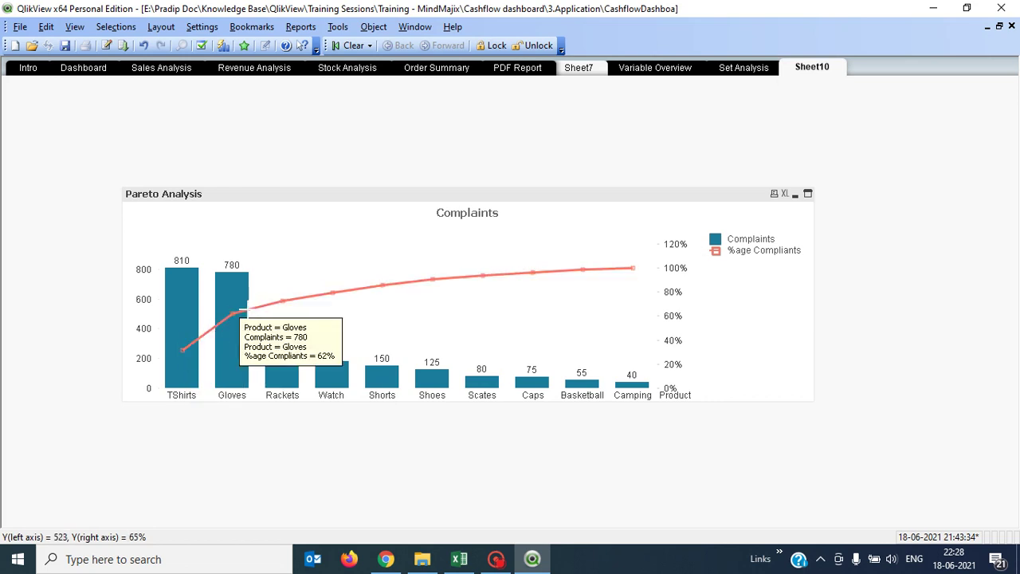
{"action": "right_click", "coordinate": [741, 457]}
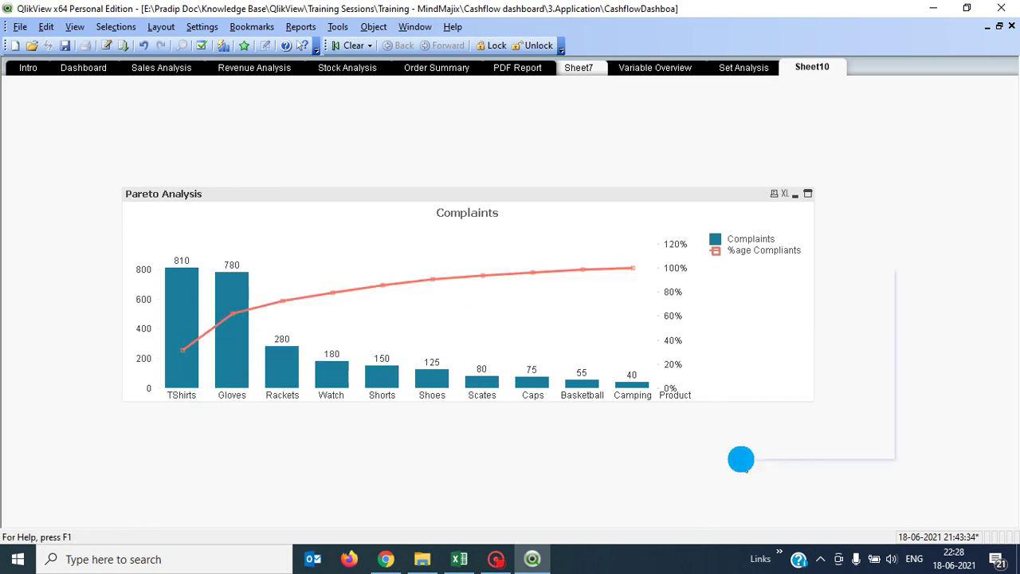
{"action": "left_click", "coordinate": [695, 461]}
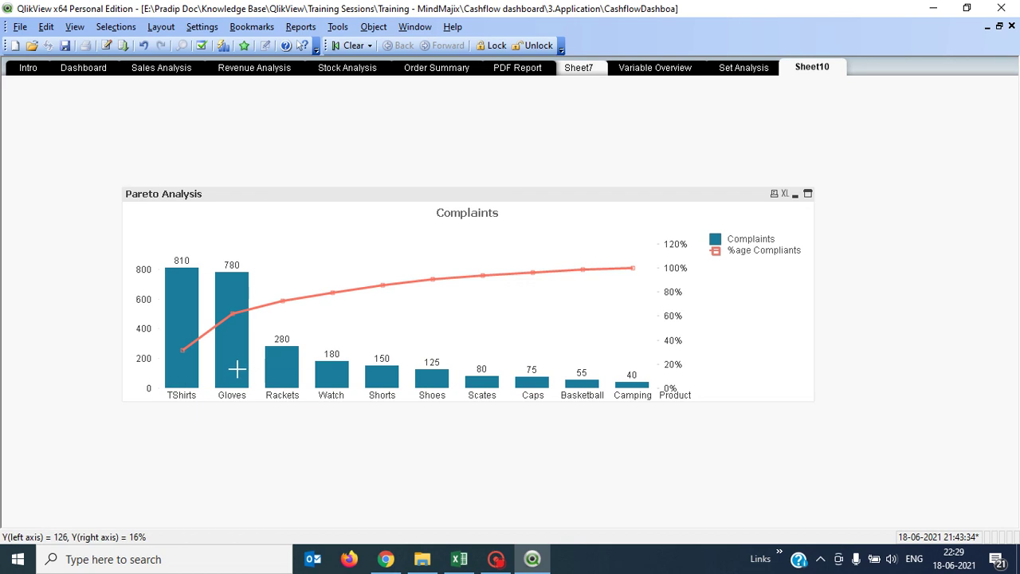
{"action": "mouse_move", "coordinate": [237, 368]}
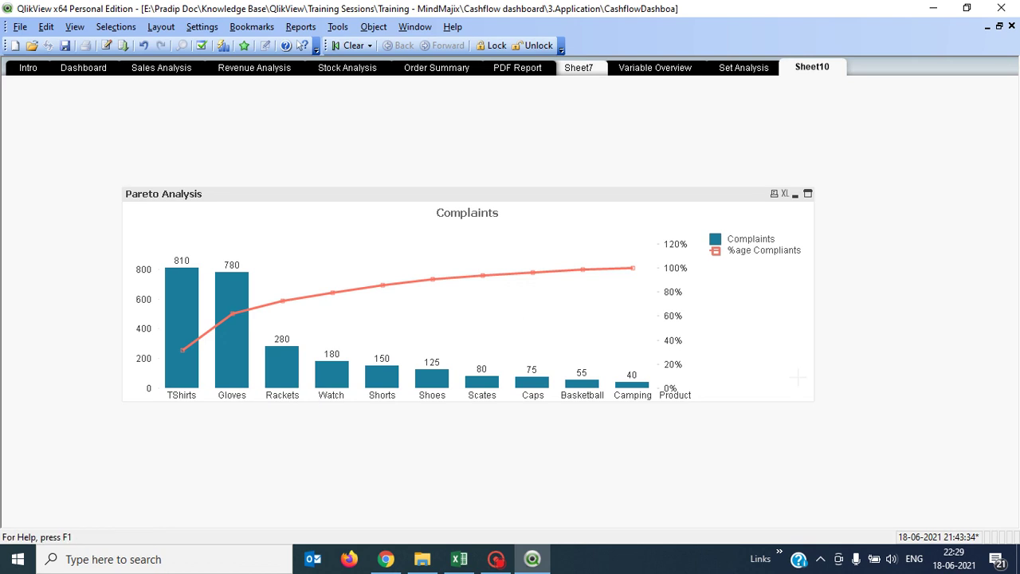
- Show grid lines for the Complaints expression axis and the dimension axis of the Pareto Analysis chart, and apply the change
{"action": "left_click", "coordinate": [601, 202]}
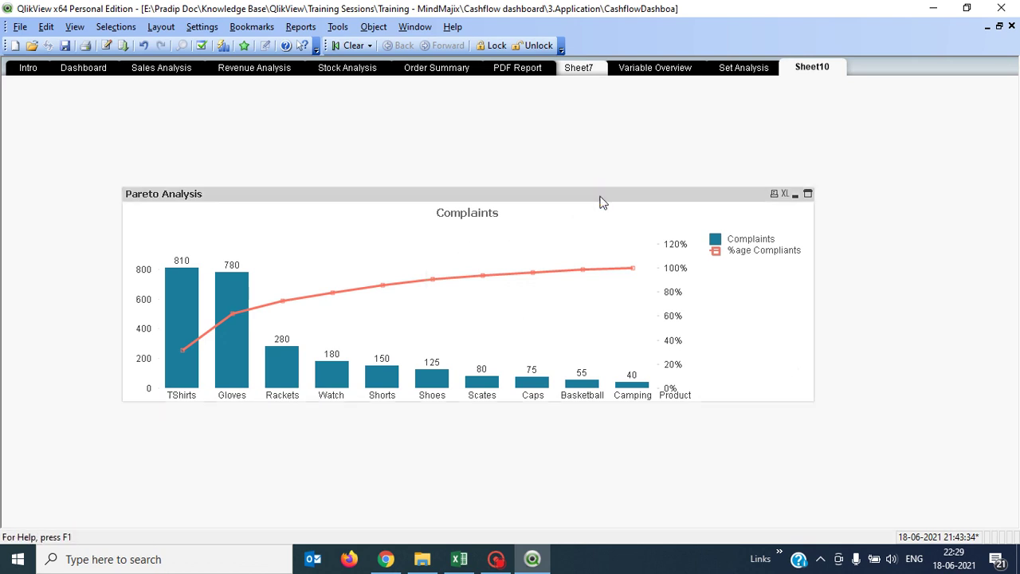
{"action": "right_click", "coordinate": [292, 197]}
{"action": "left_click", "coordinate": [339, 198]}
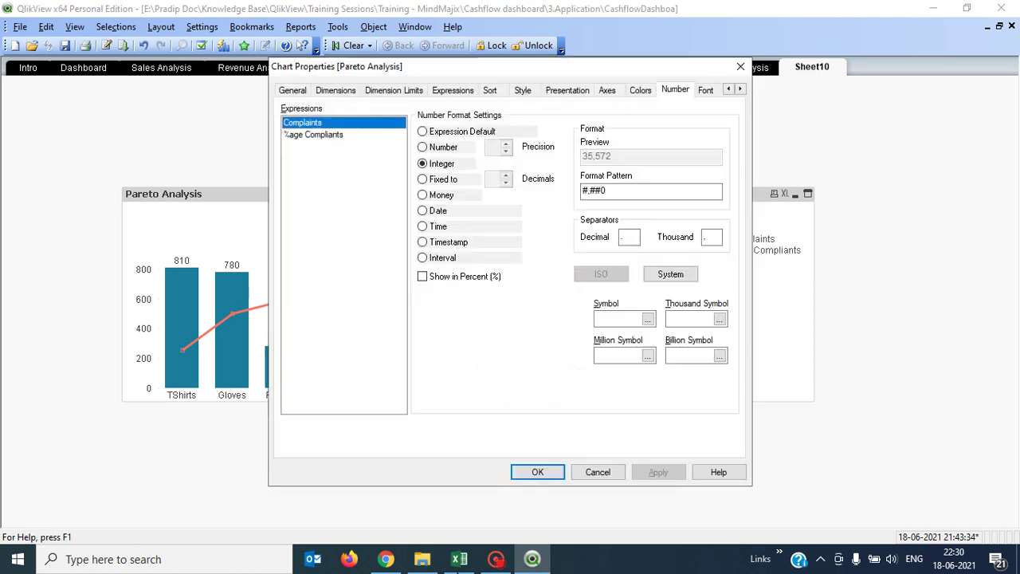
{"action": "left_click", "coordinate": [640, 90]}
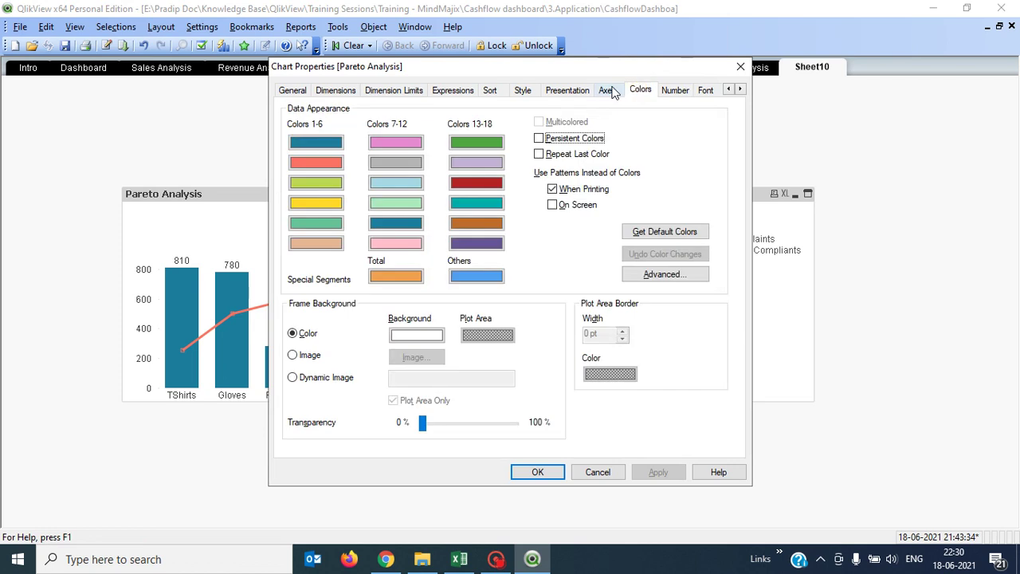
{"action": "left_click", "coordinate": [607, 90]}
{"action": "left_click", "coordinate": [523, 90]}
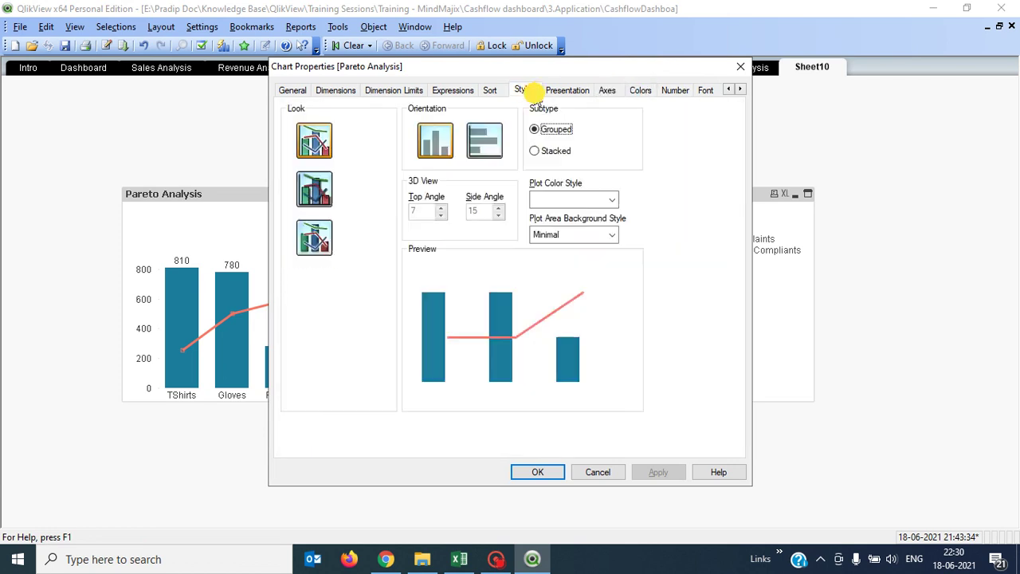
{"action": "left_click", "coordinate": [568, 92]}
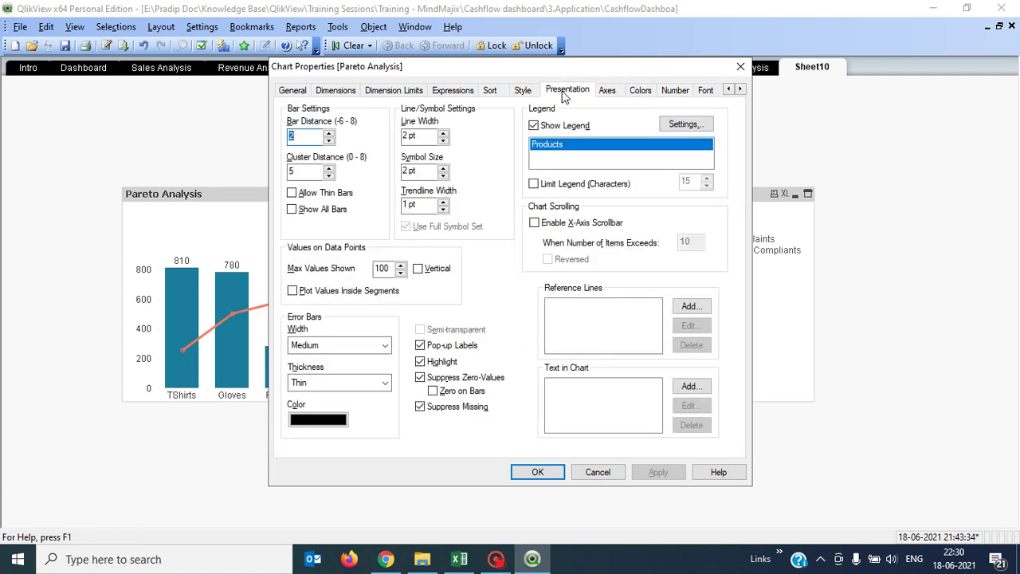
{"action": "left_click", "coordinate": [496, 93]}
{"action": "left_click", "coordinate": [607, 90]}
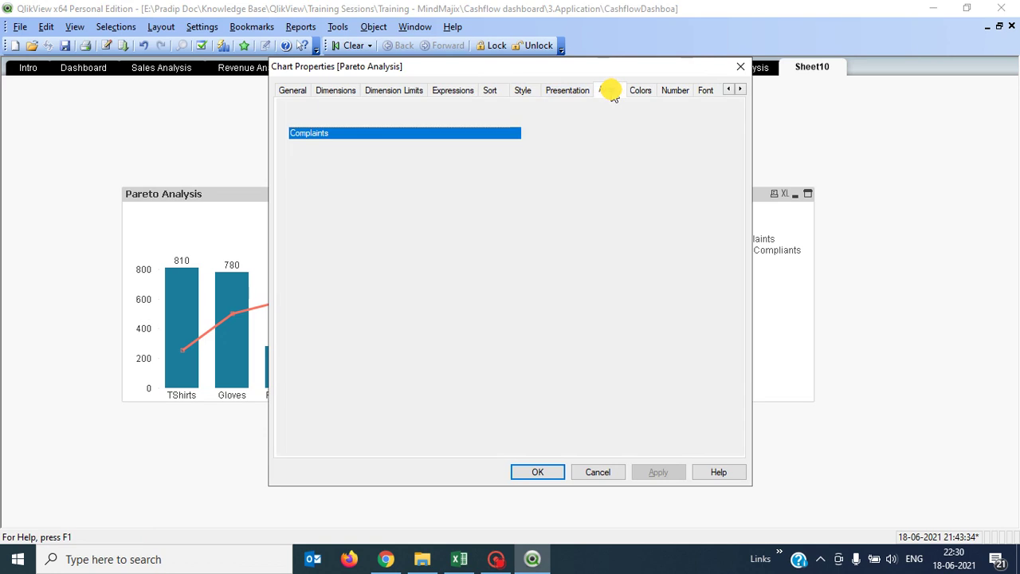
{"action": "left_click", "coordinate": [317, 205]}
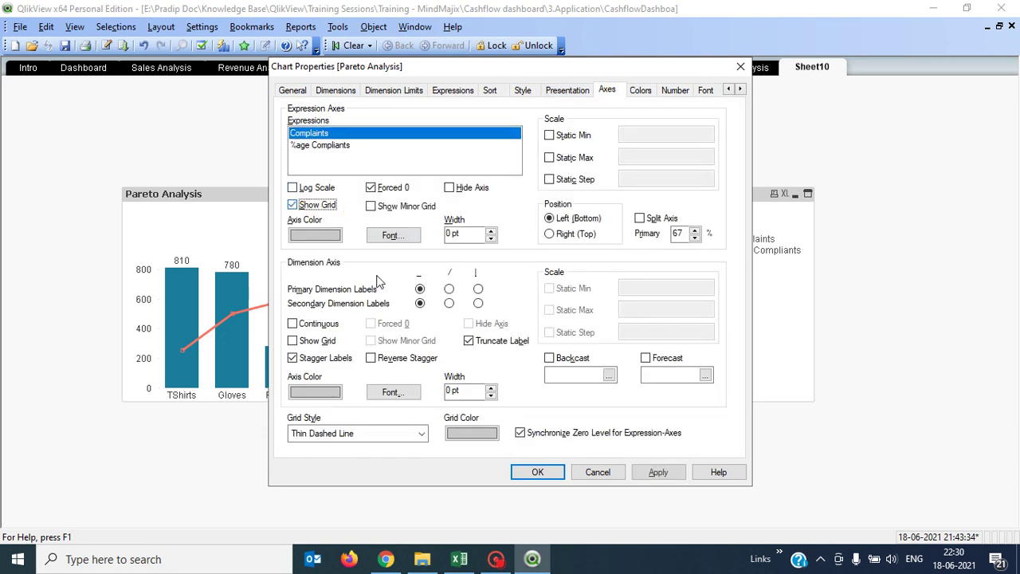
{"action": "left_click", "coordinate": [323, 339]}
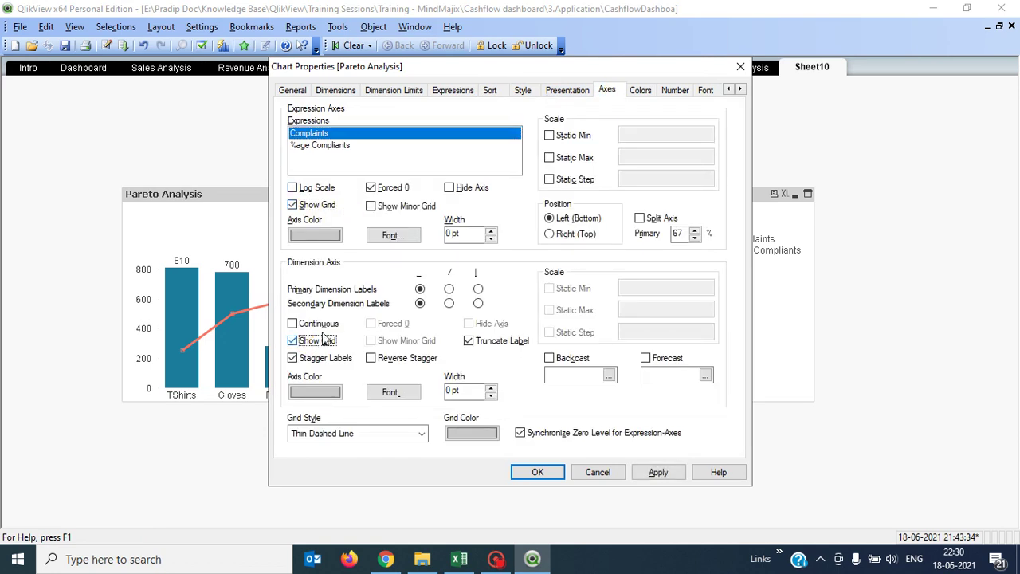
{"action": "left_click", "coordinate": [658, 473]}
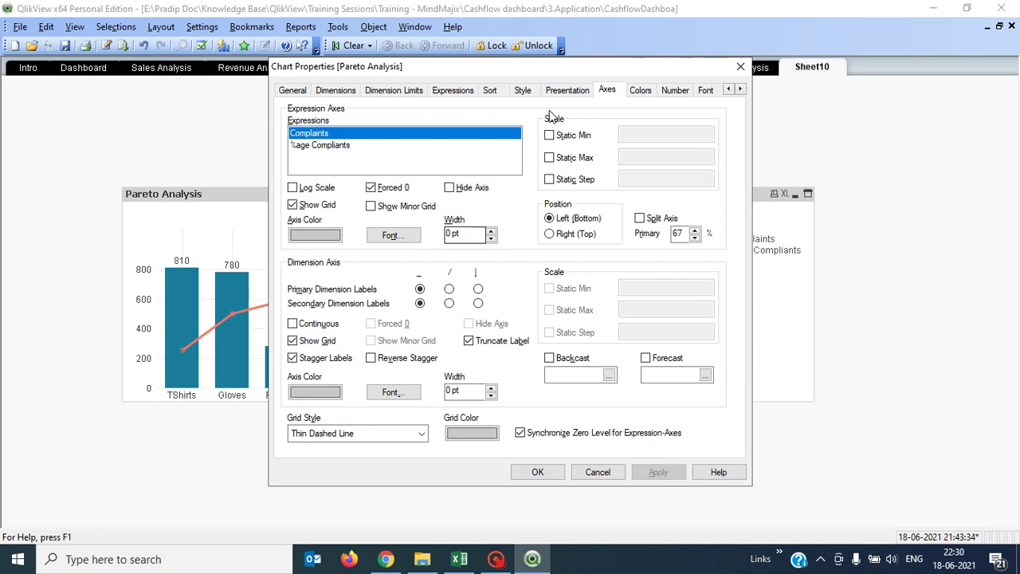
- Set the vertical alignment of the Pareto Analysis chart's legend to Centered, apply the change and close the chart properties
{"action": "left_click", "coordinate": [522, 90]}
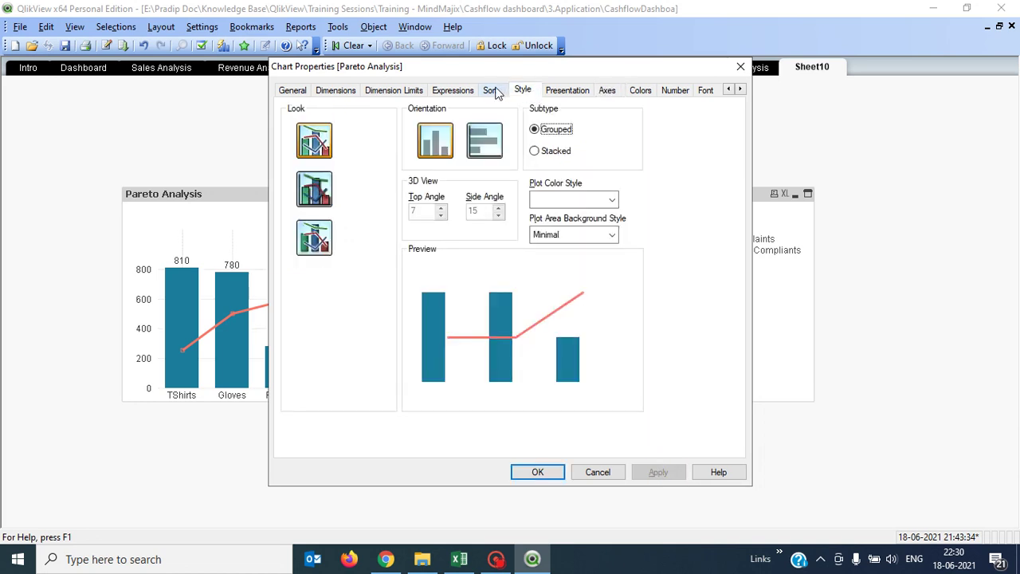
{"action": "left_click", "coordinate": [566, 91]}
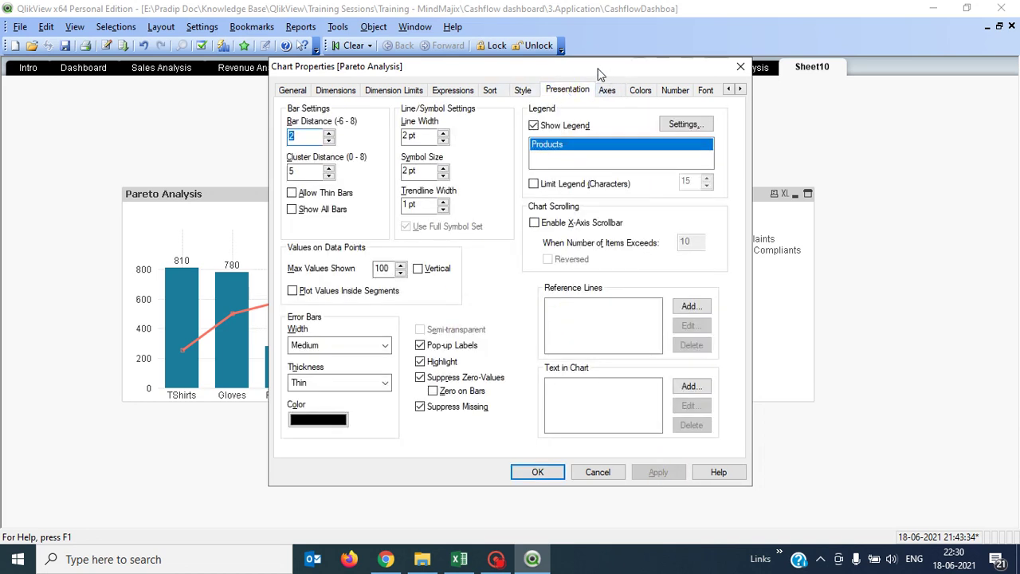
{"action": "left_click_drag", "start_coordinate": [599, 67], "coordinate": [483, 87]}
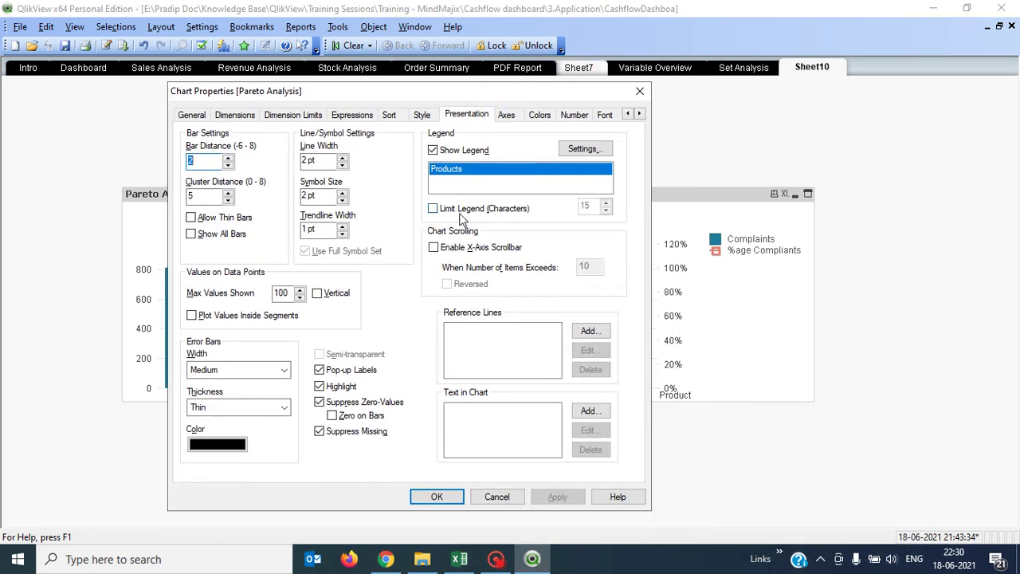
{"action": "left_click", "coordinate": [584, 149]}
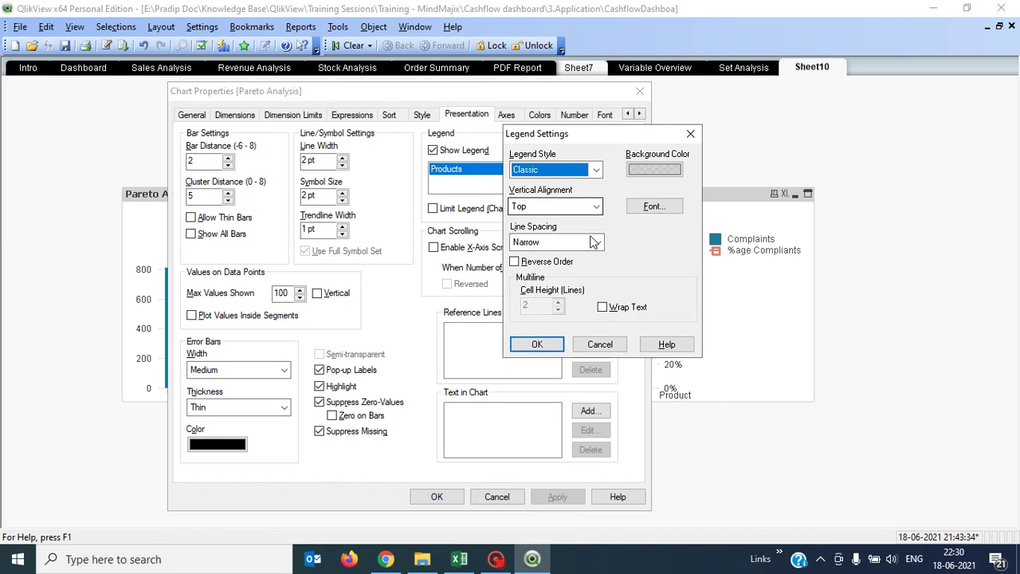
{"action": "left_click", "coordinate": [597, 169]}
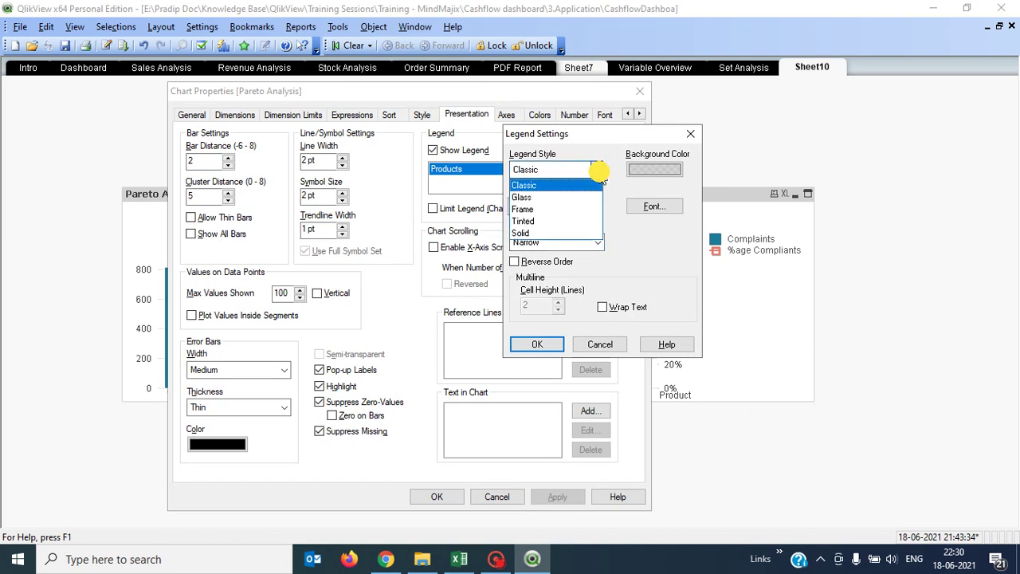
{"action": "left_click", "coordinate": [597, 169]}
{"action": "left_click", "coordinate": [597, 207]}
{"action": "left_click", "coordinate": [597, 207]}
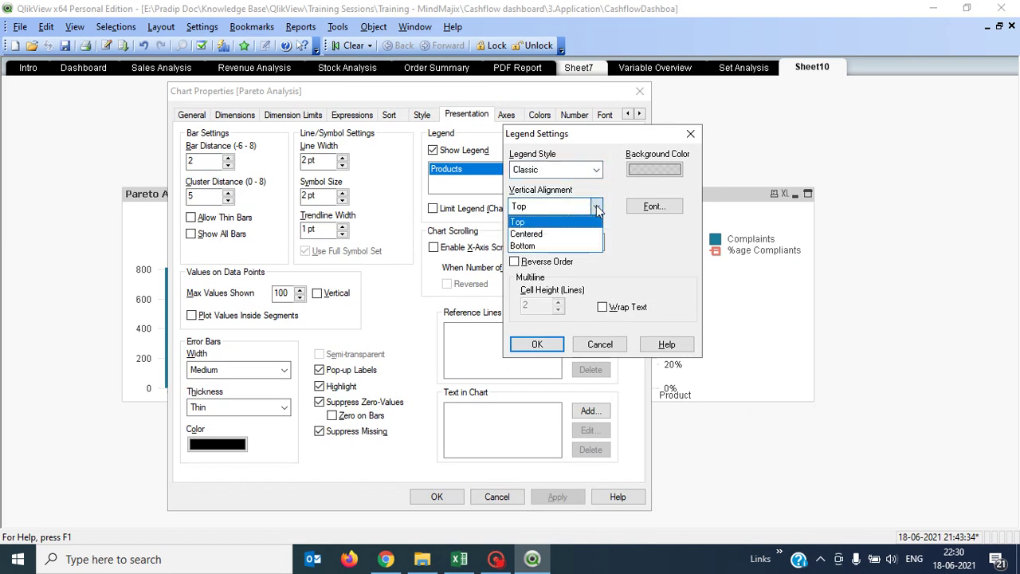
{"action": "left_click", "coordinate": [589, 232]}
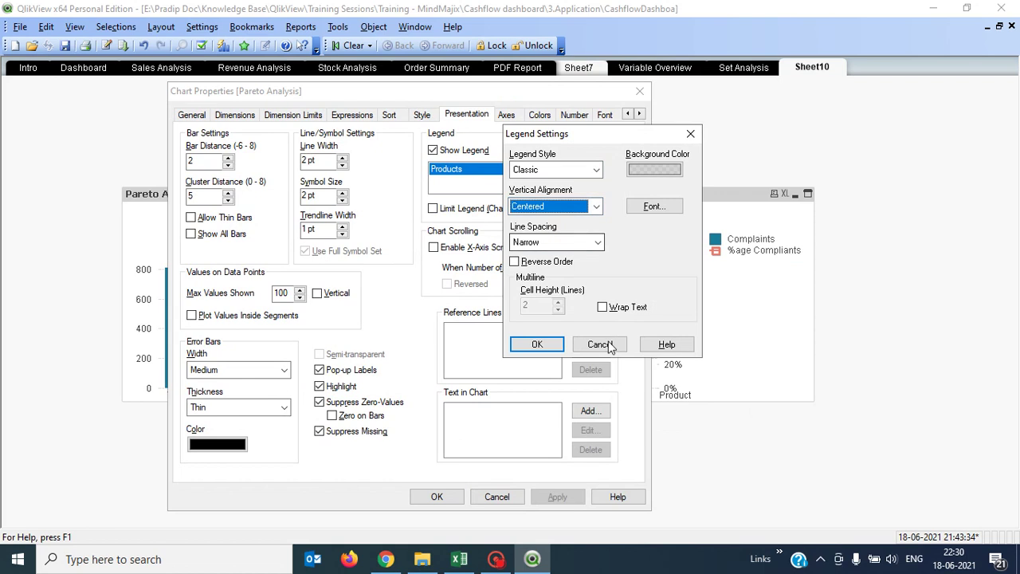
{"action": "left_click", "coordinate": [537, 345]}
{"action": "left_click", "coordinate": [560, 496]}
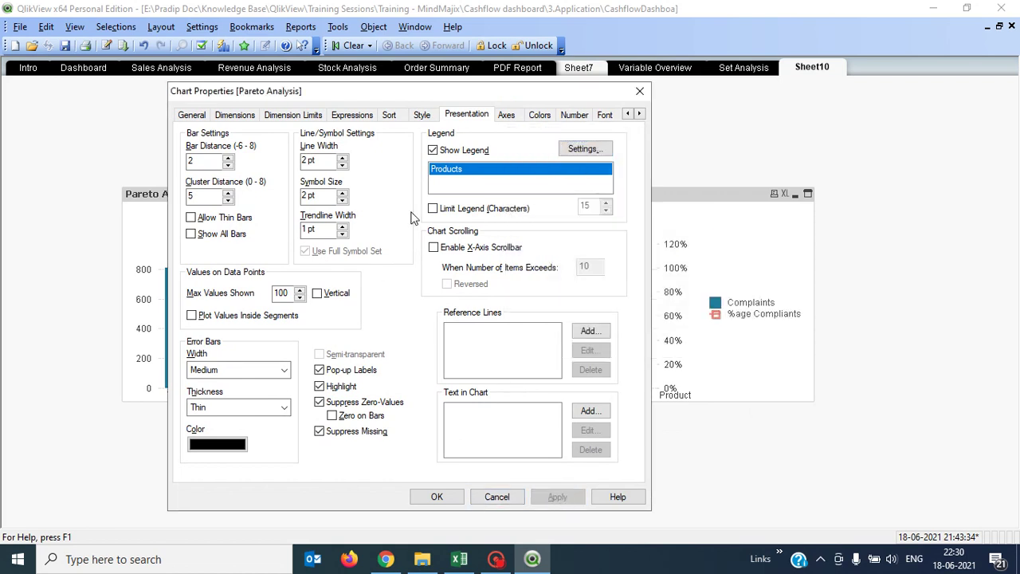
{"action": "left_click", "coordinate": [438, 496]}
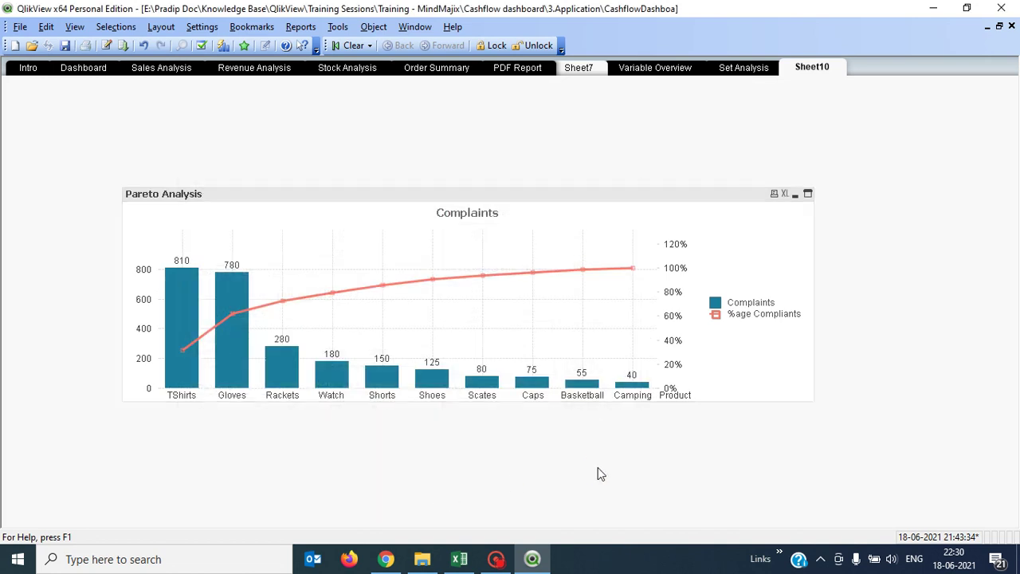
{"action": "left_click", "coordinate": [600, 473]}
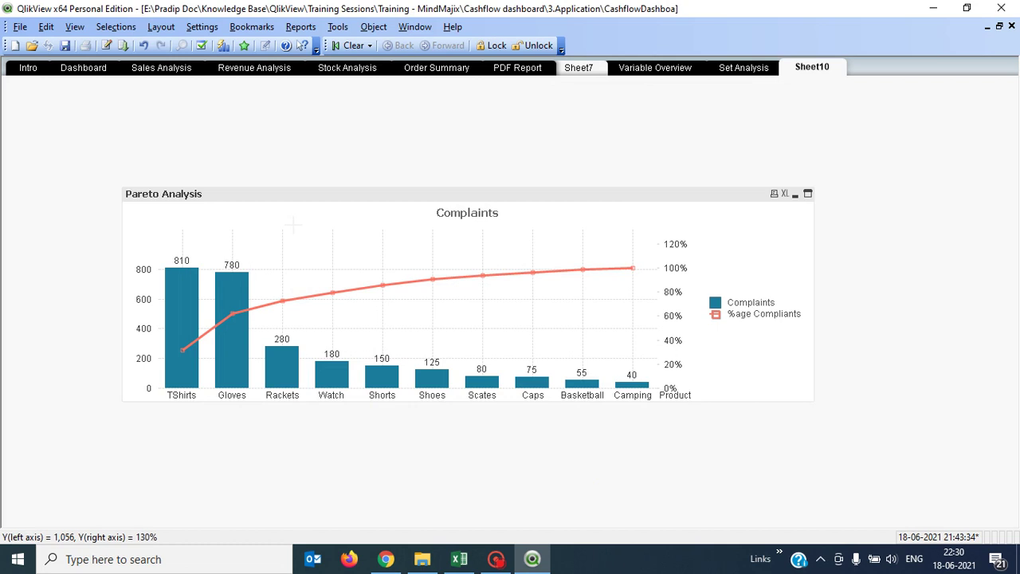
{"action": "left_click", "coordinate": [316, 194]}
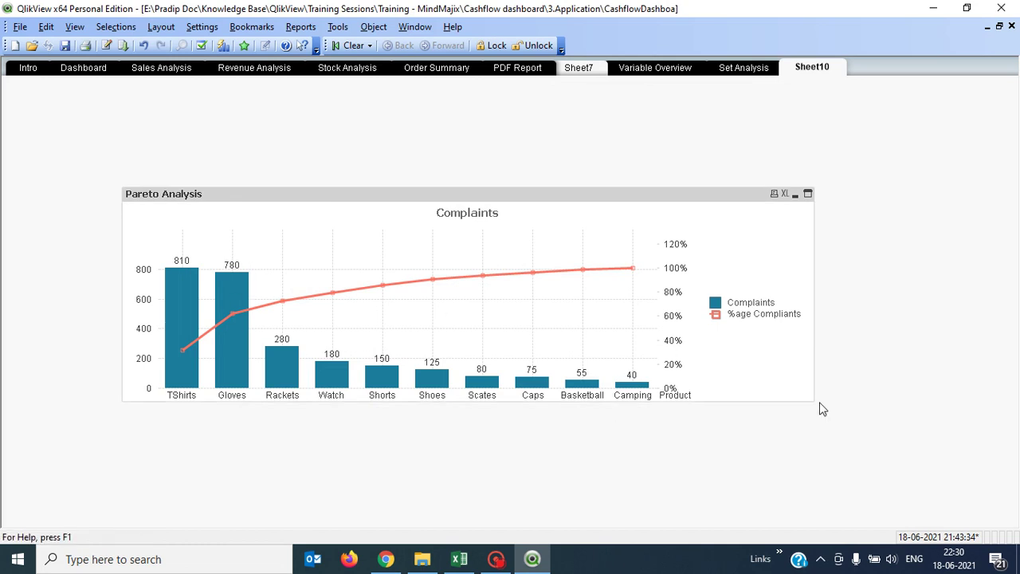
{"action": "left_click", "coordinate": [830, 445]}
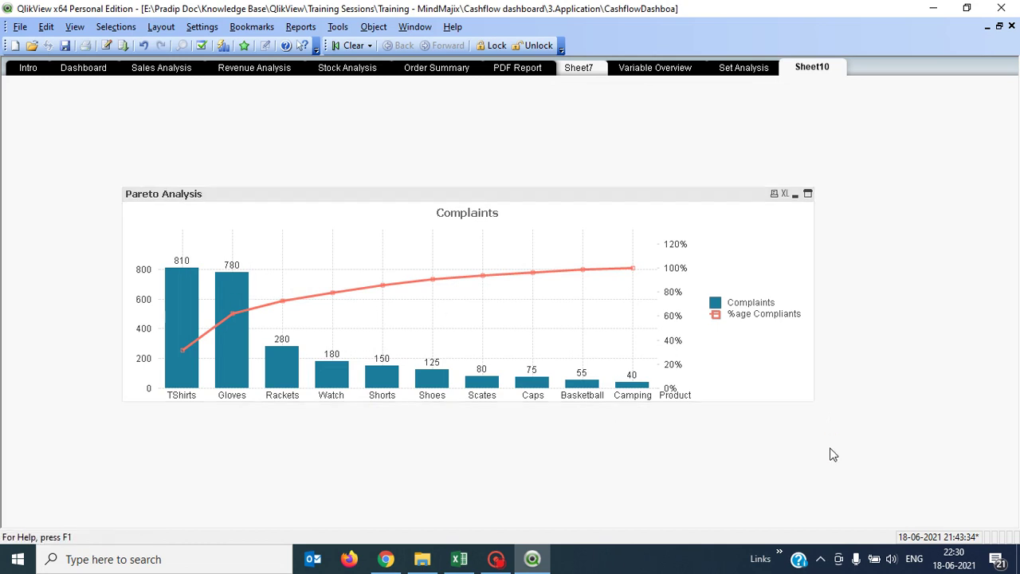